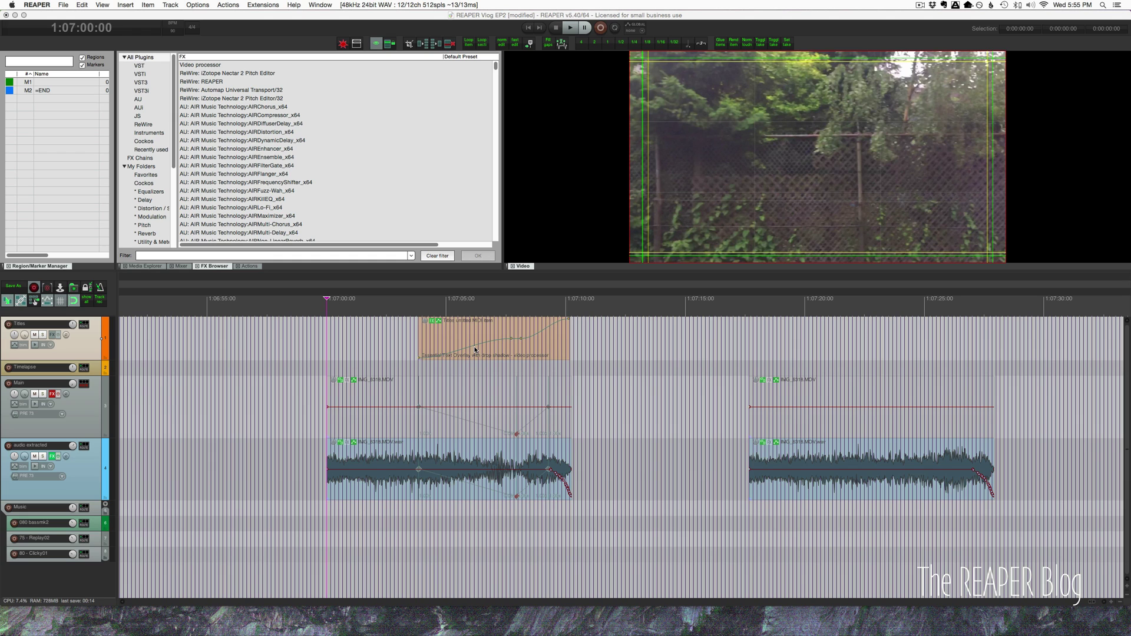
- Preview the first speed-ramped clip, then play the second clip as it is
key(space)
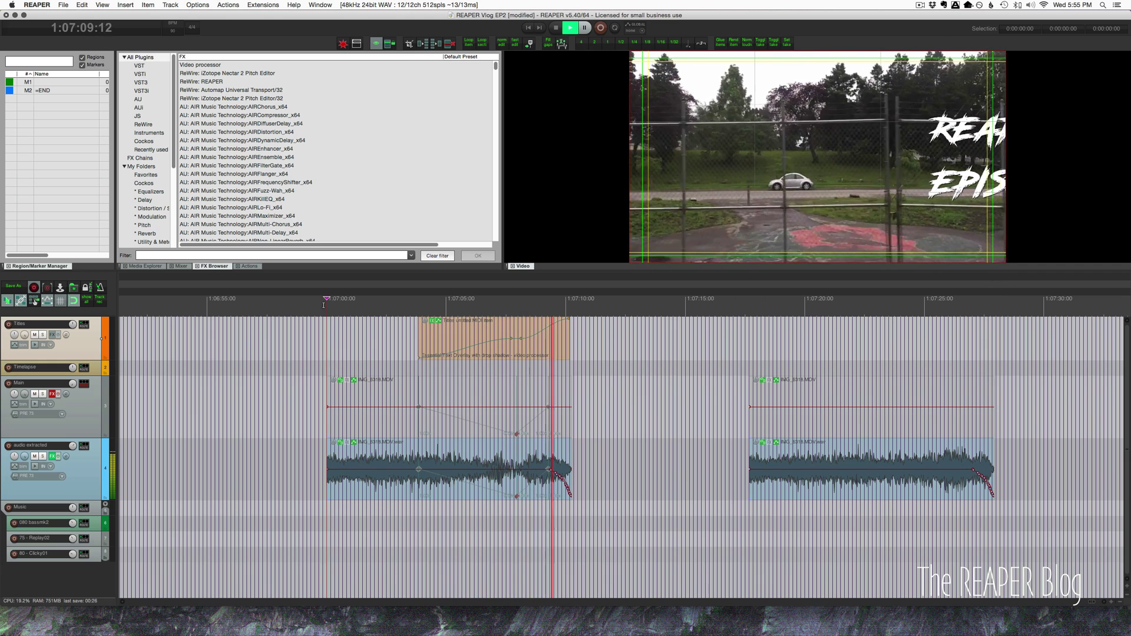
key(space)
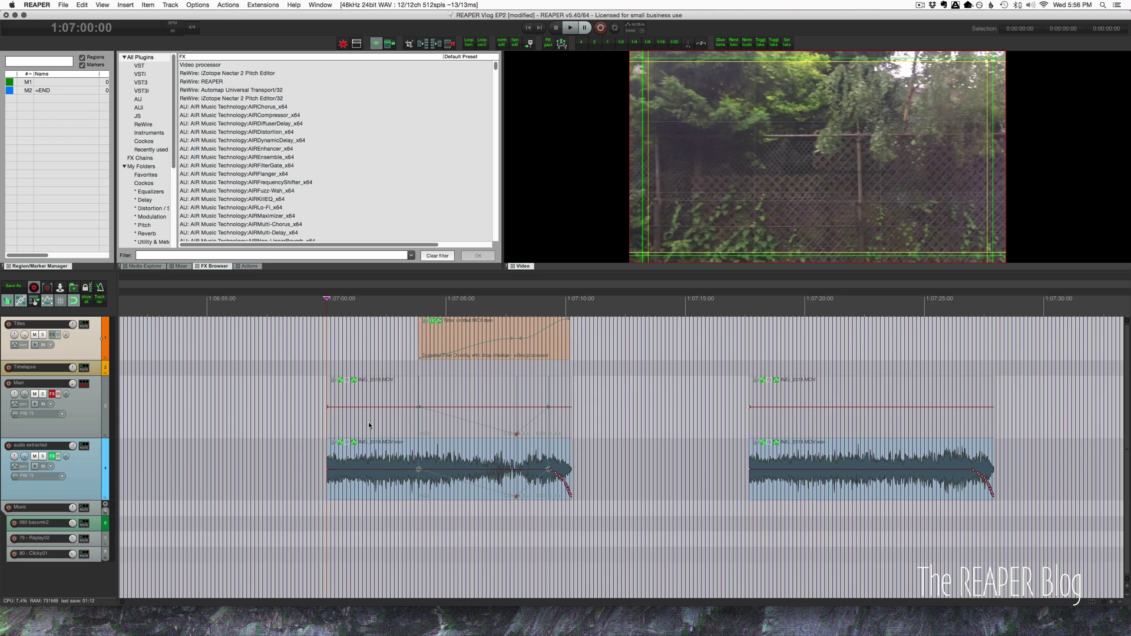
click(751, 368)
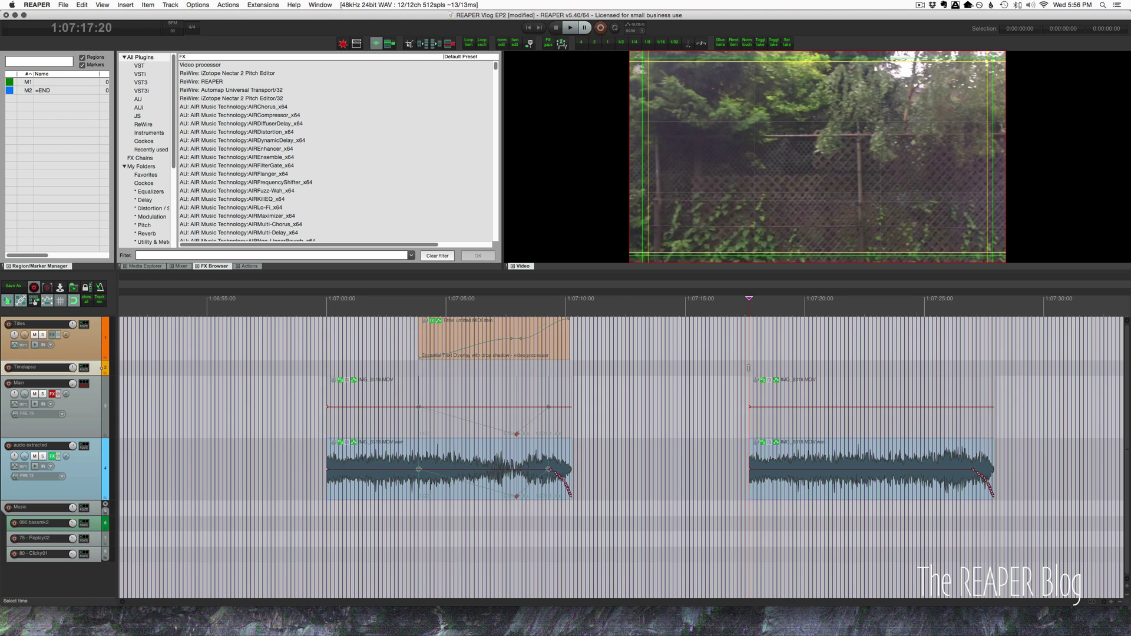
scroll(695, 366, right, 5)
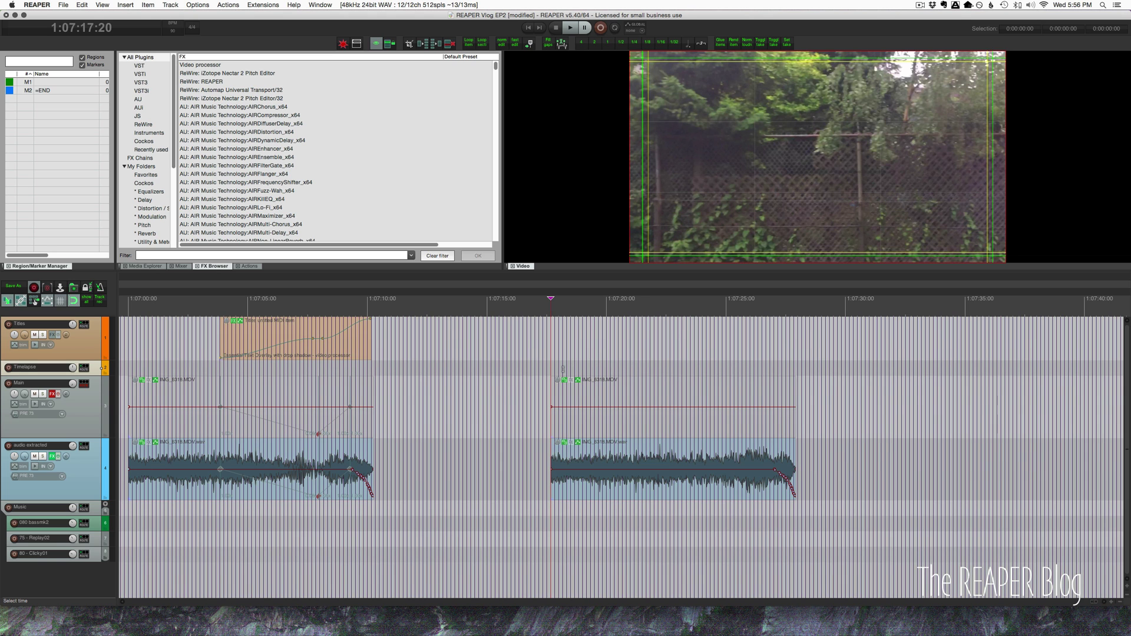
key(space)
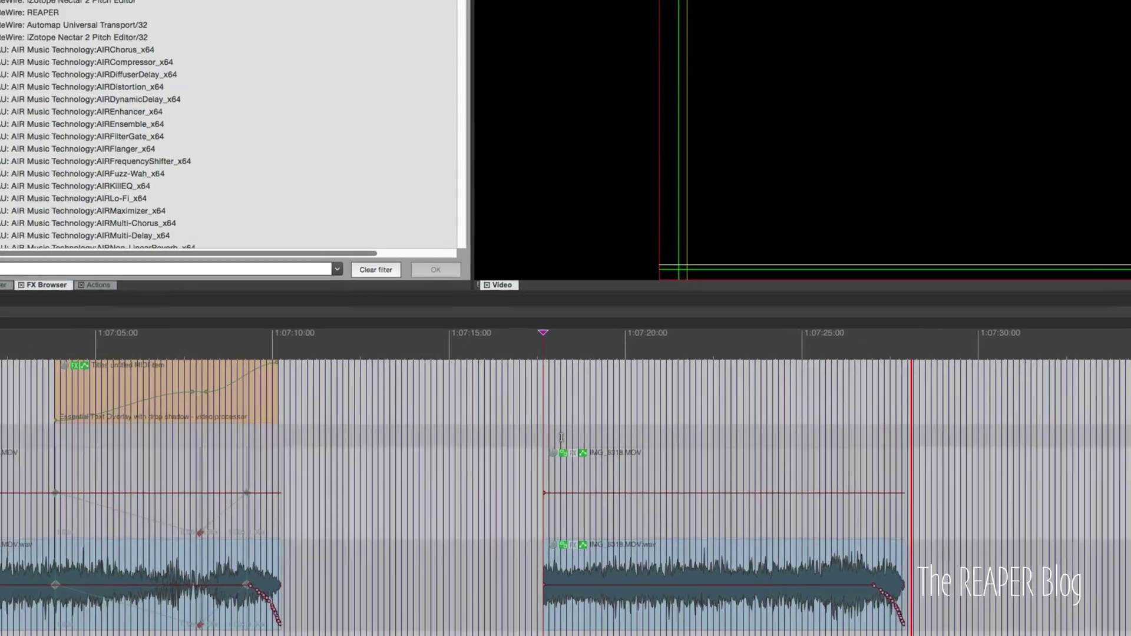
- Compare the clip's 240 fps source frame rate with the project video frame rate
click(599, 386)
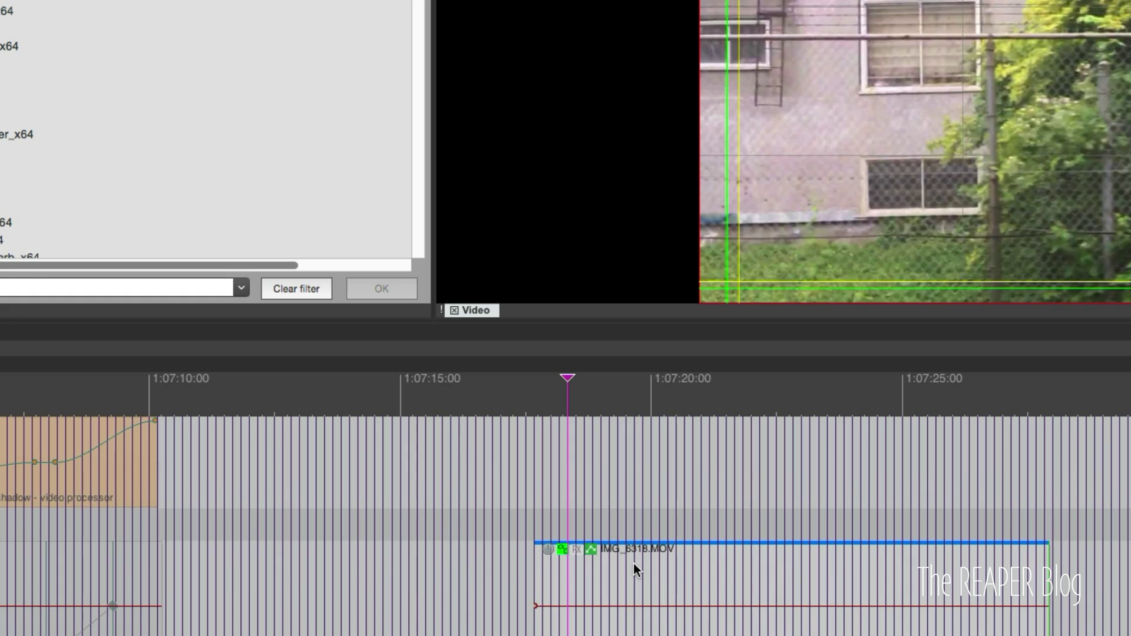
drag(634, 564, 646, 558)
right_click(659, 581)
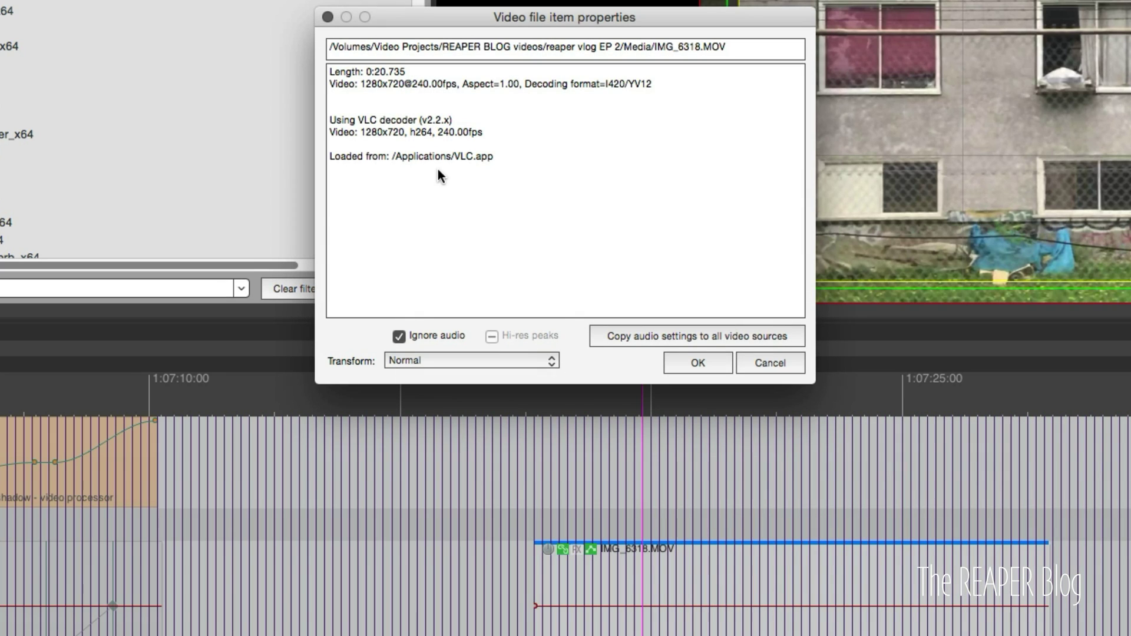
drag(418, 84, 443, 83)
key(Escape)
click(551, 489)
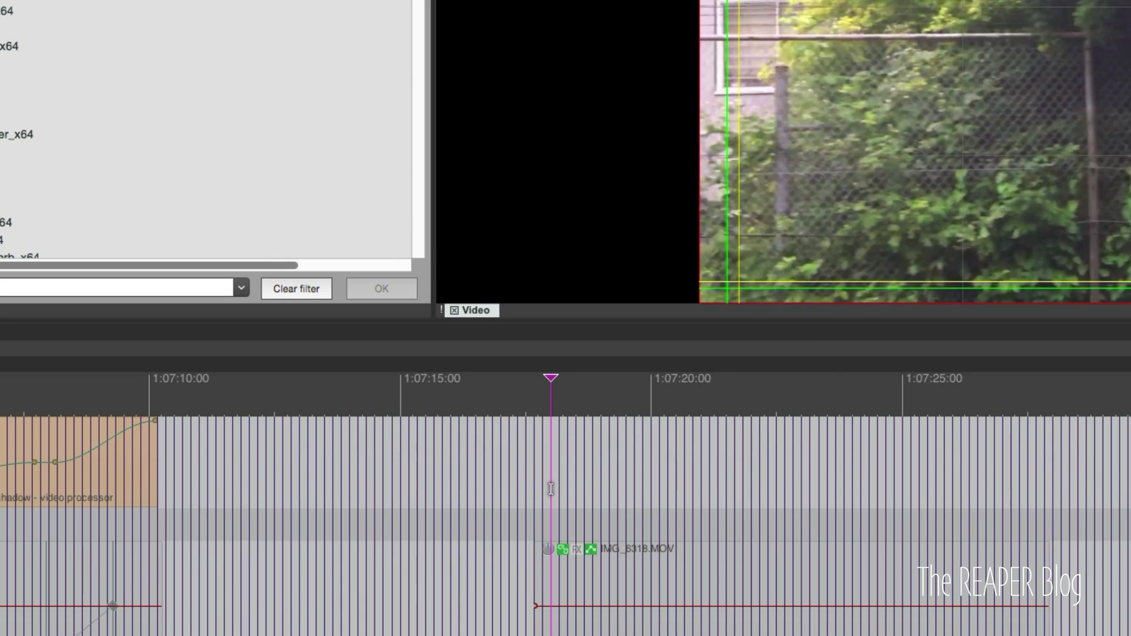
key(alt+Return)
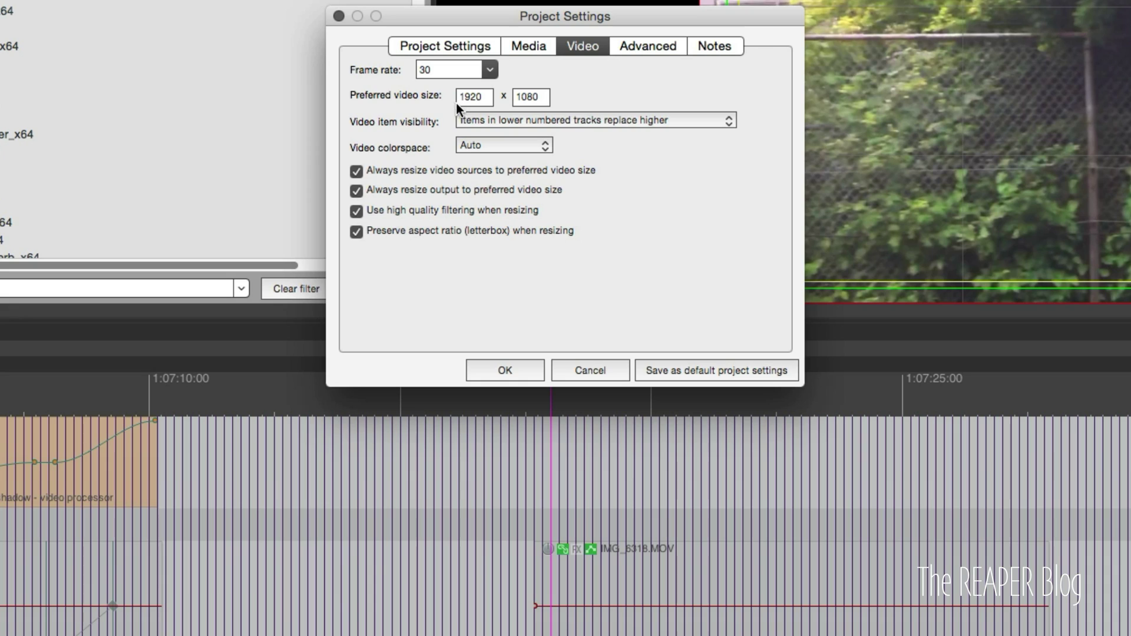
click(589, 377)
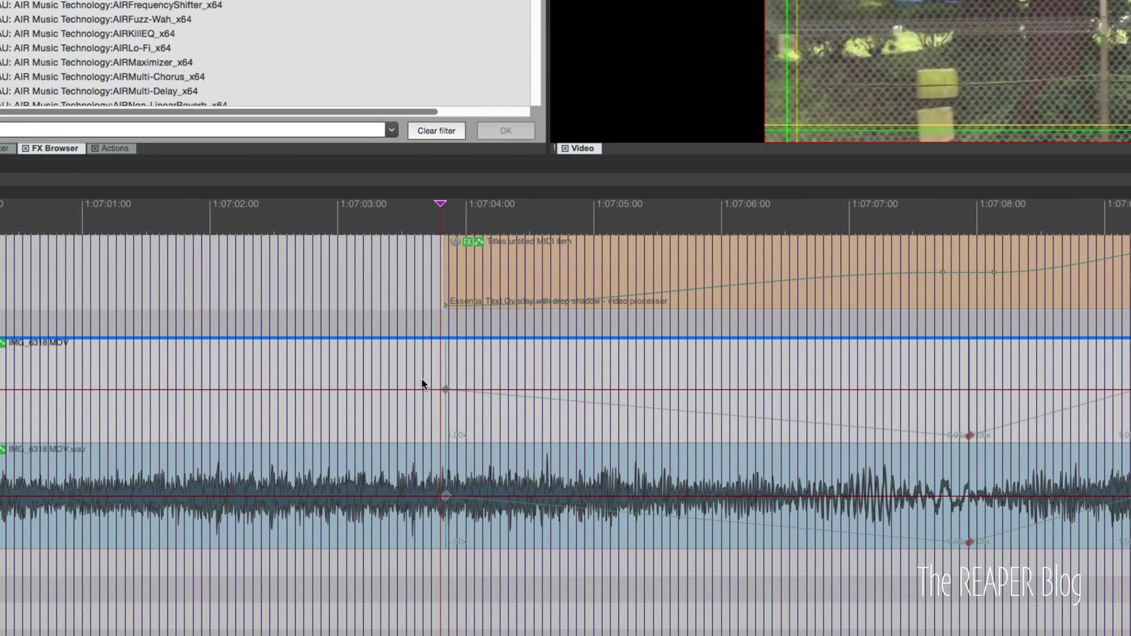
- Scroll to the second clip and remove a stray envelope point from it
click(446, 390)
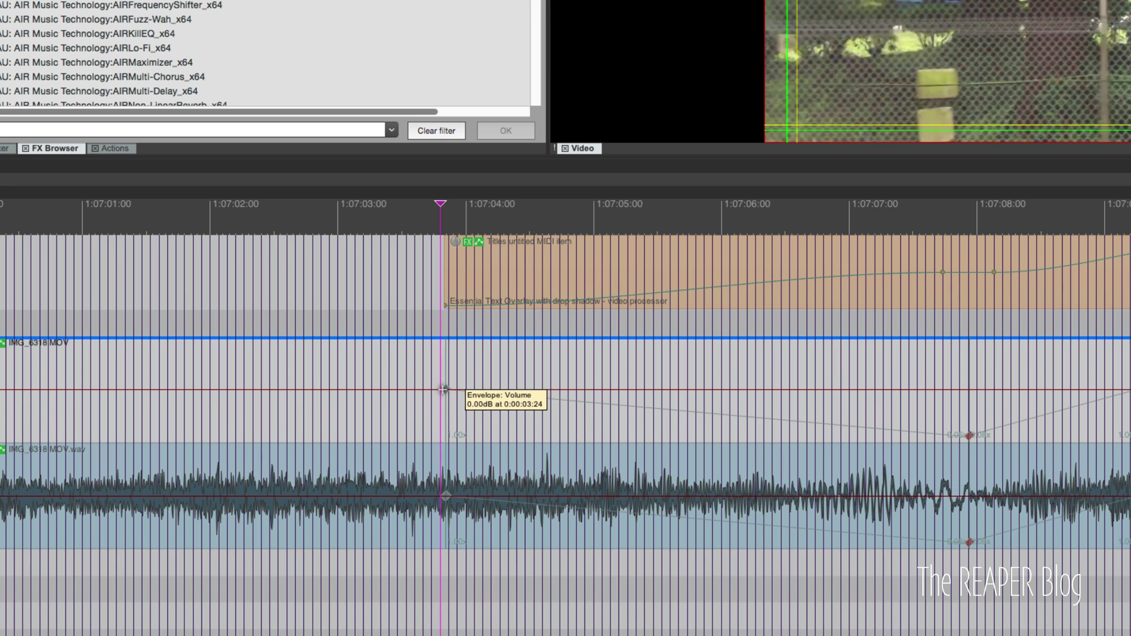
scroll(679, 419, right, 5)
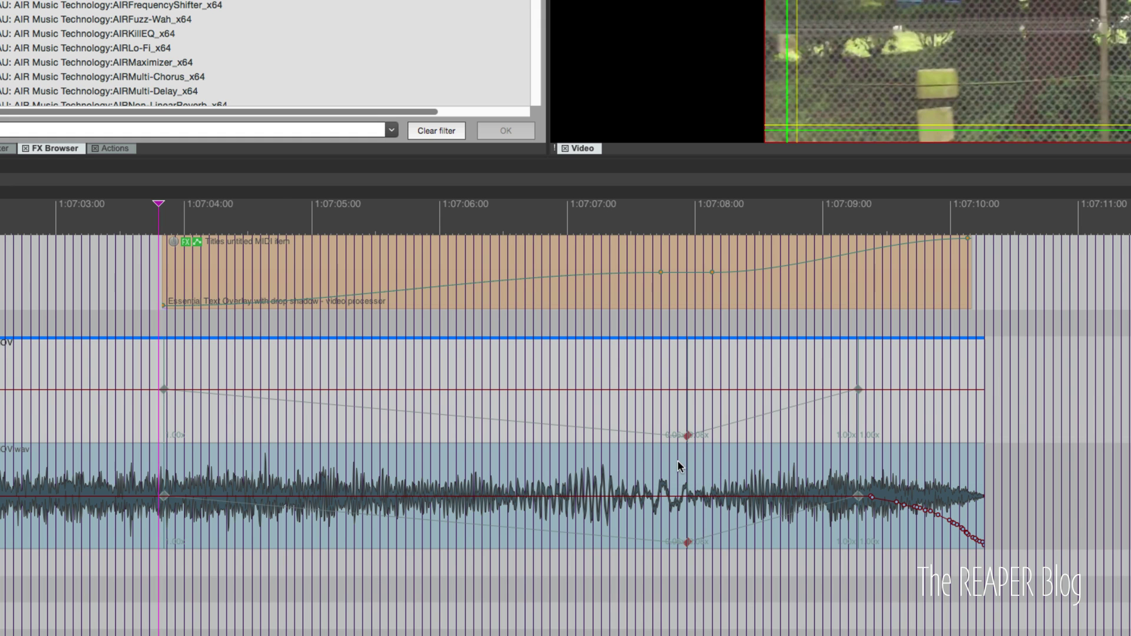
scroll(678, 463, down, 3)
scroll(678, 465, right, 5)
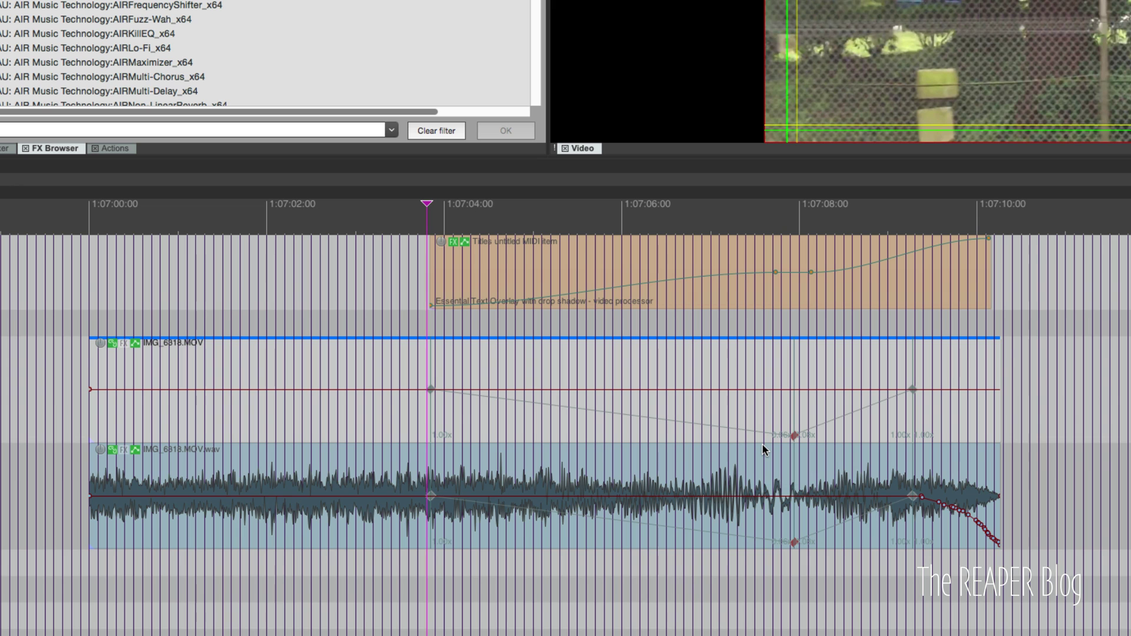
scroll(765, 450, right, 5)
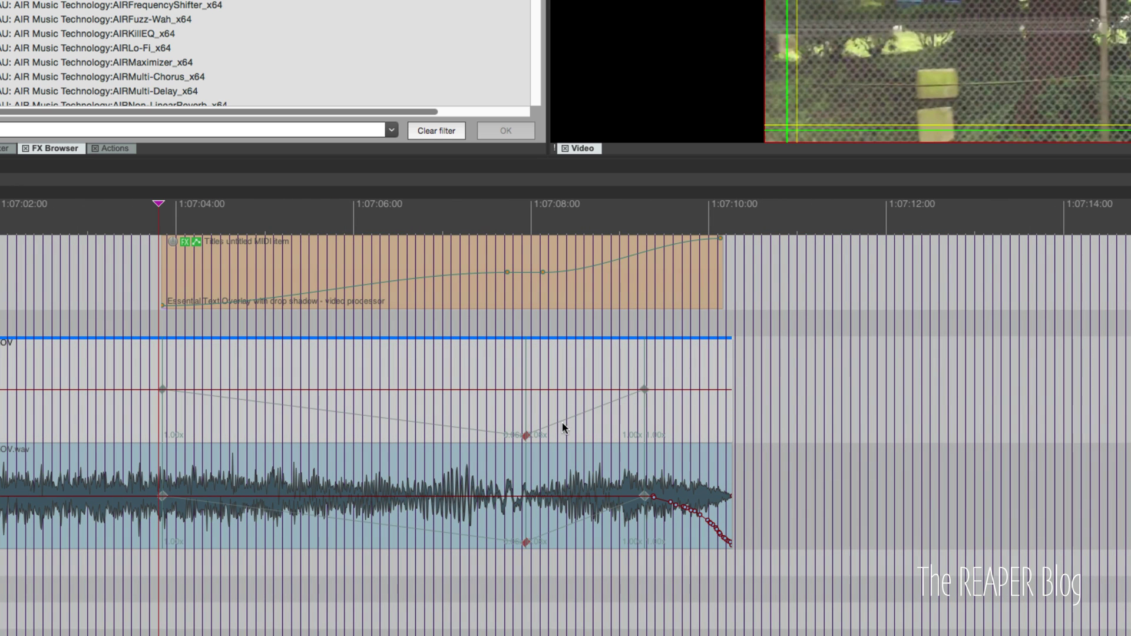
scroll(568, 419, right, 20)
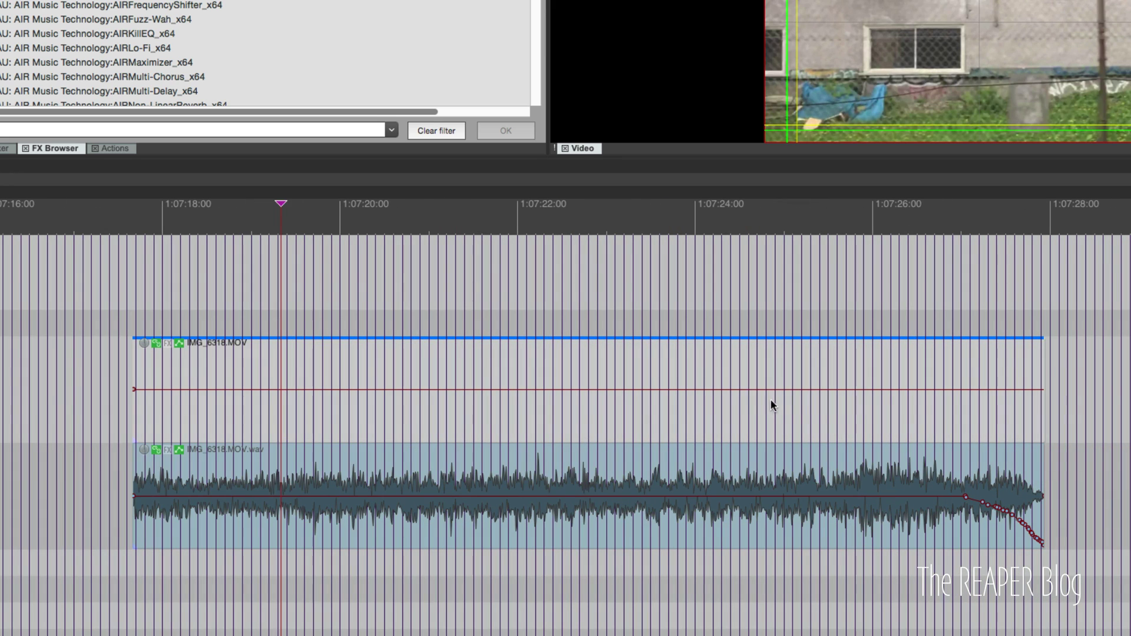
click(332, 419)
click(535, 411)
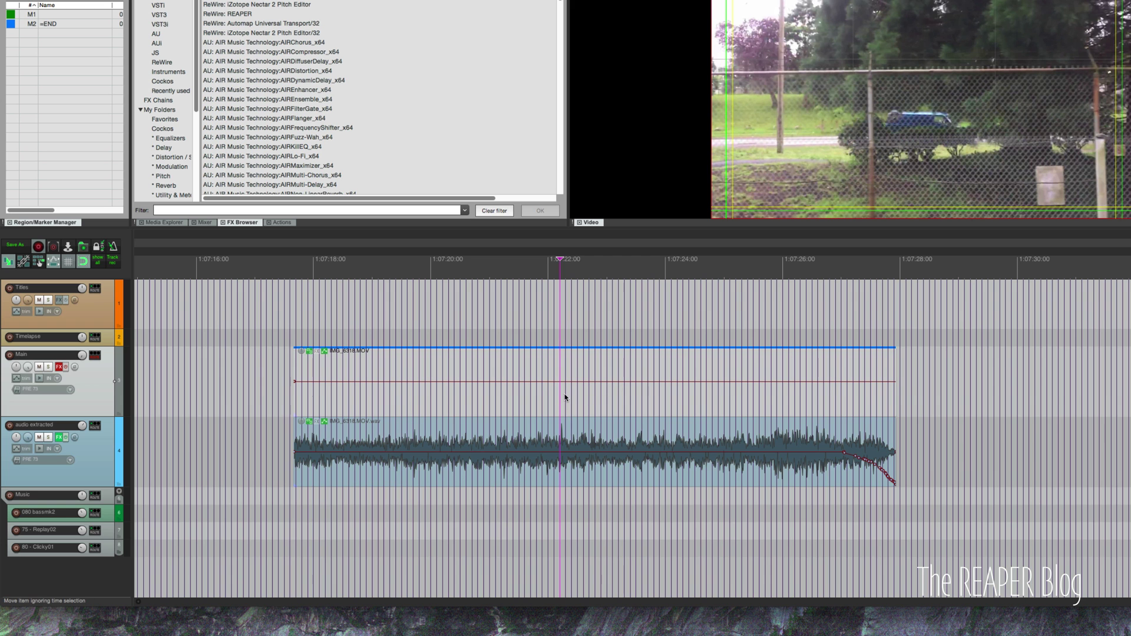
click(560, 402)
click(574, 443)
- Add stretch markers to the second clip's video and audio at the ramp's start, middle and end
click(568, 411)
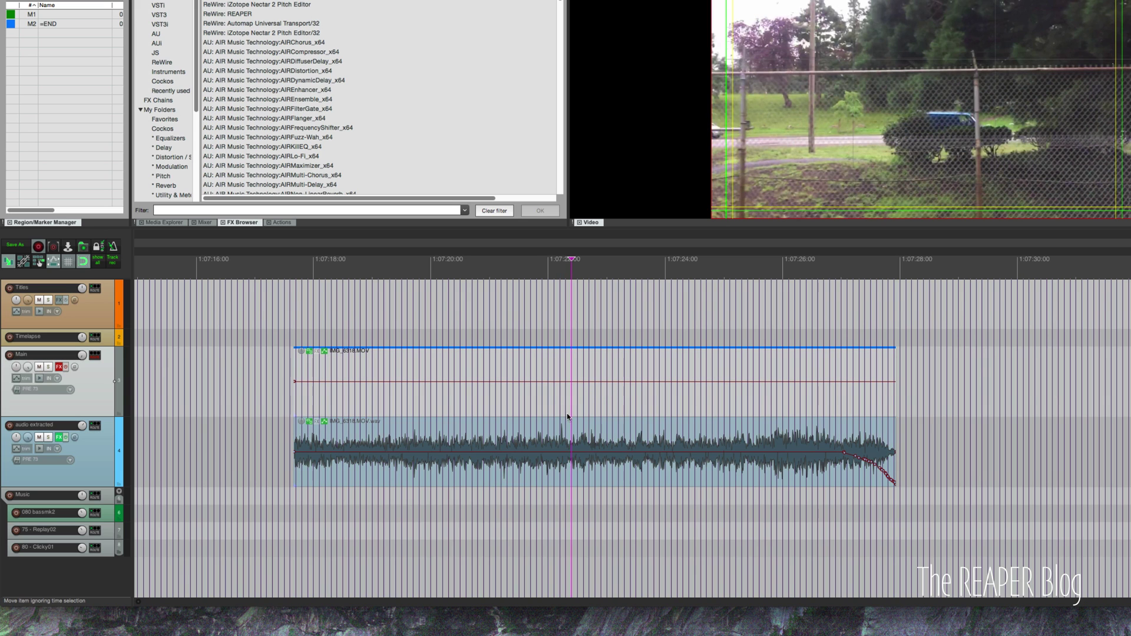
click(571, 451)
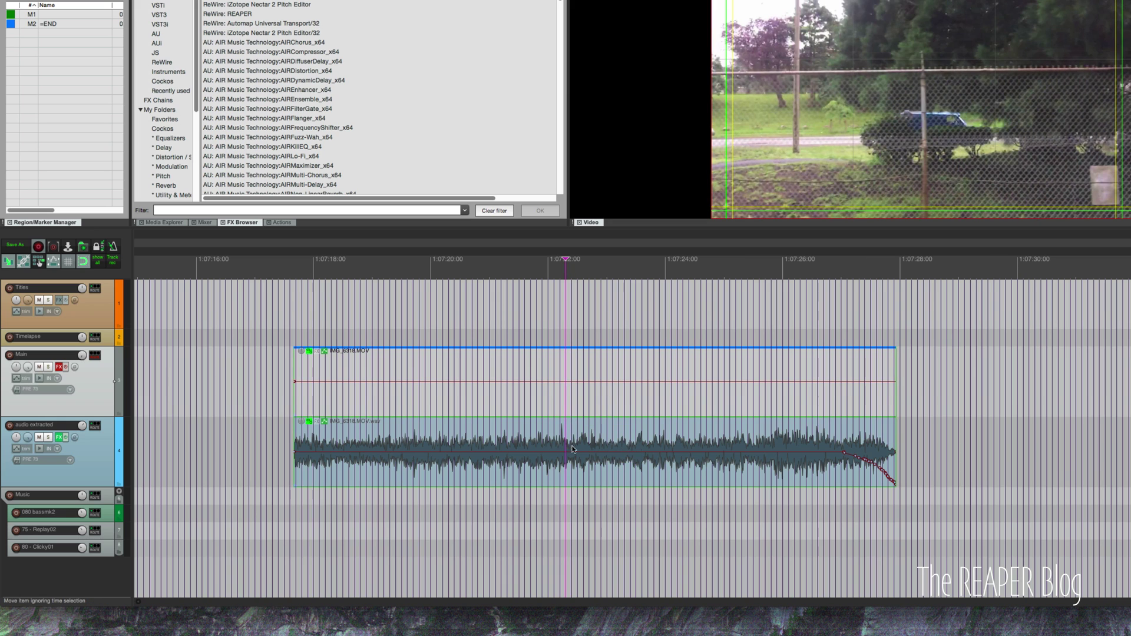
key(w)
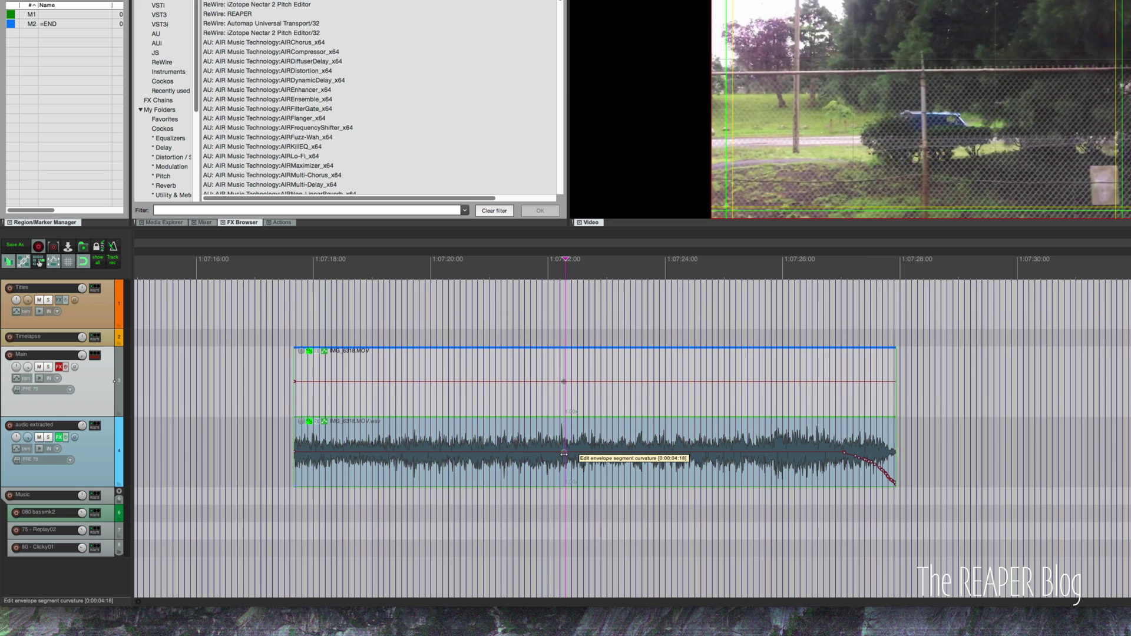
click(679, 406)
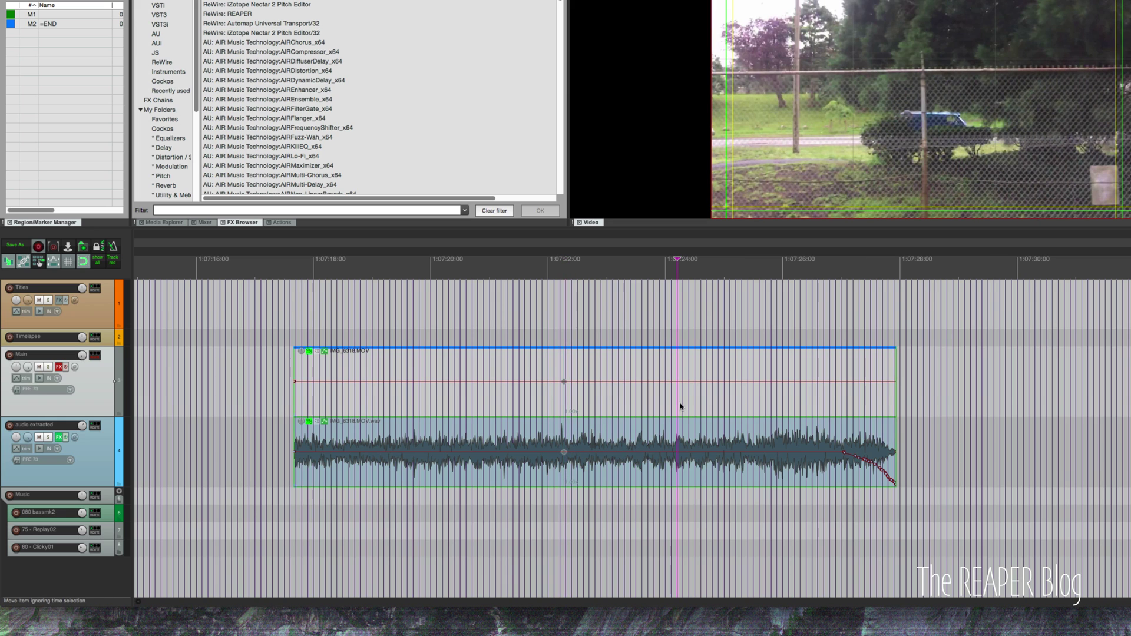
click(696, 404)
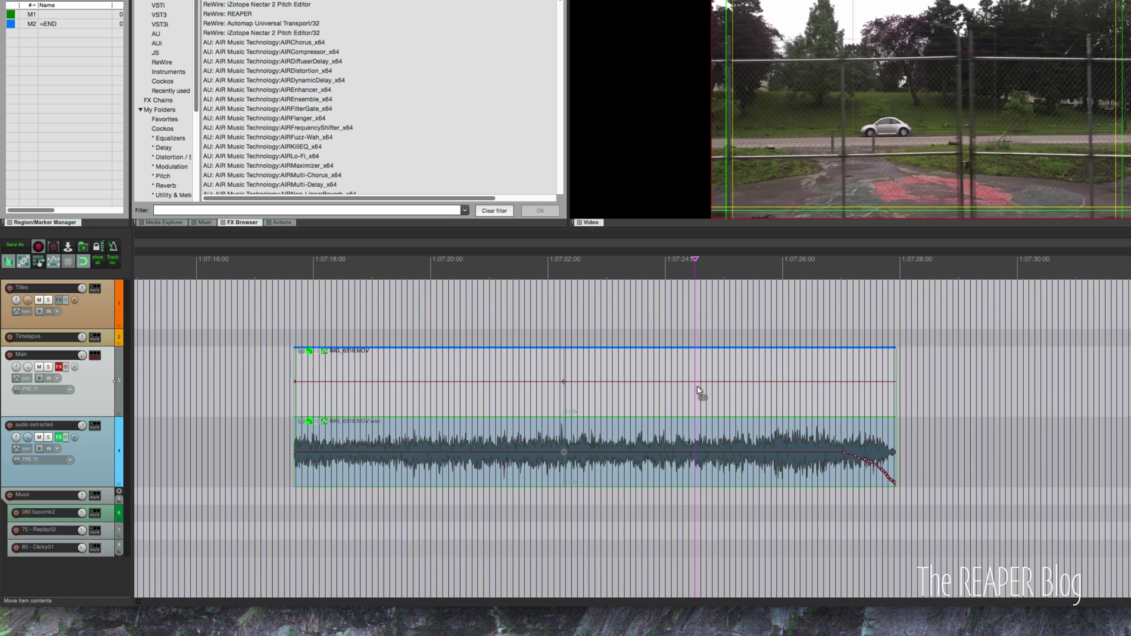
key(ctrl+a)
key(w)
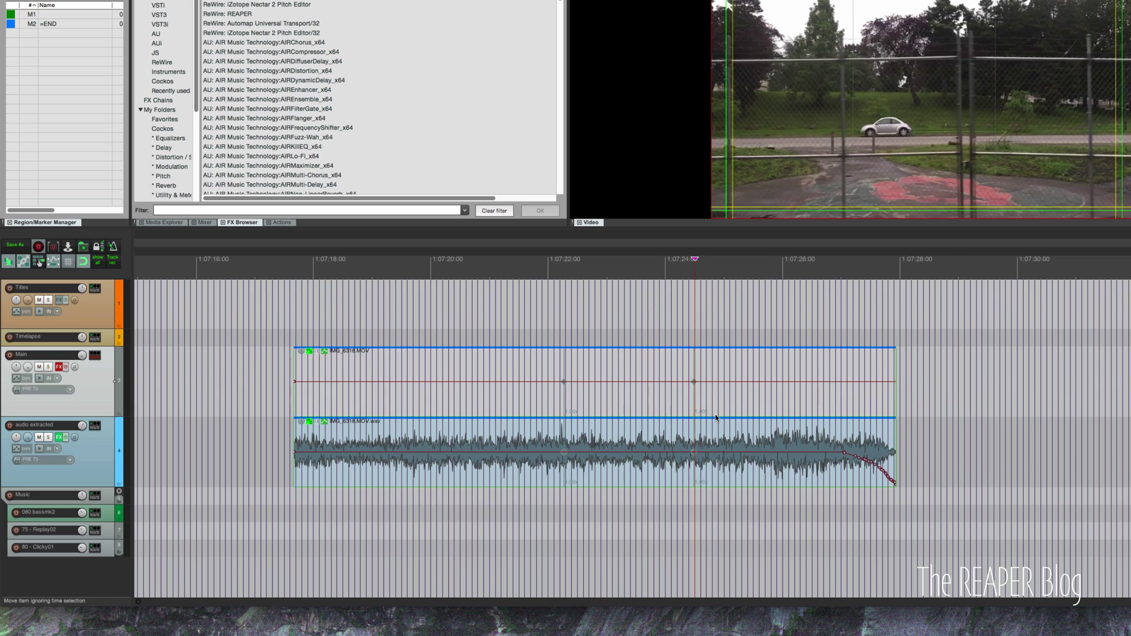
click(795, 401)
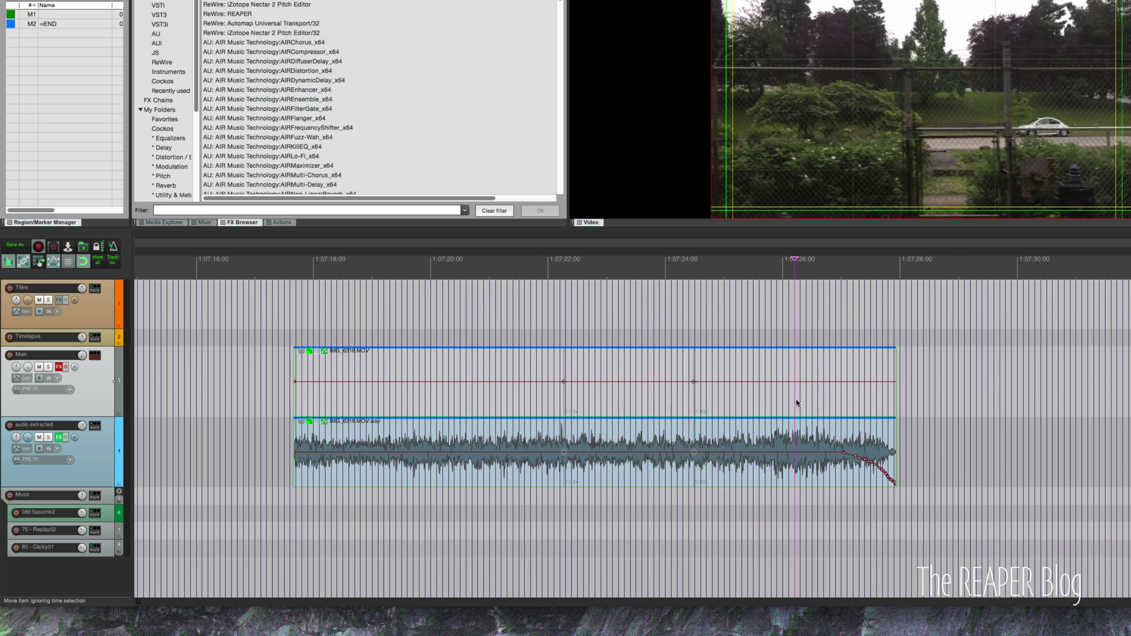
key(w)
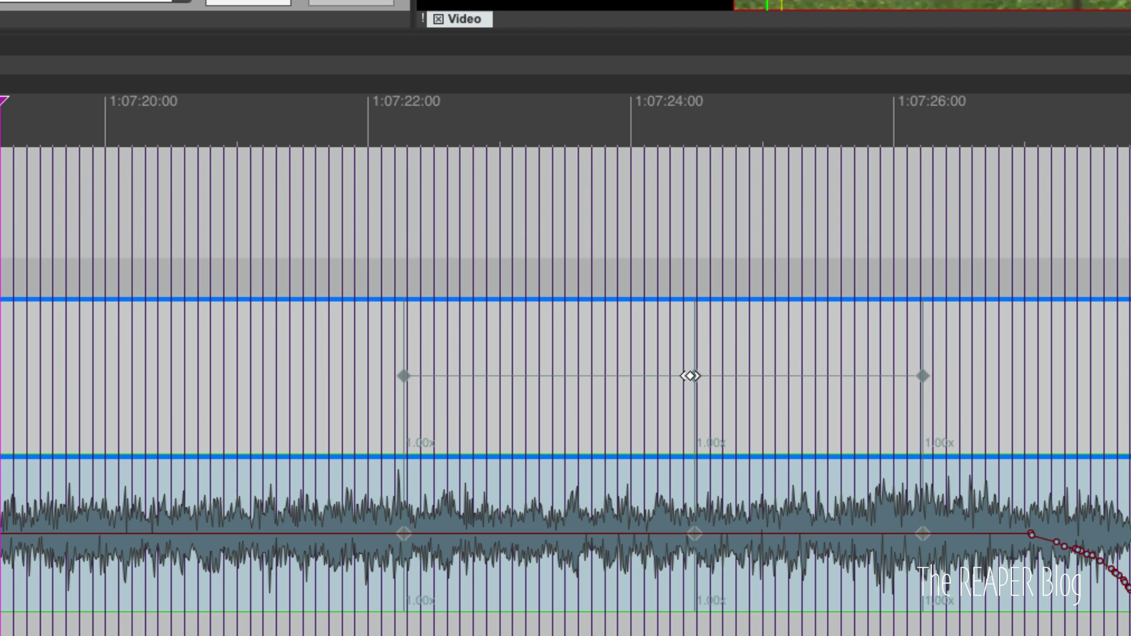
- Slow the ramp's middle marker to about 0.28x and trim the clip's end shorter
drag(687, 377, 687, 454)
drag(838, 424, 869, 431)
drag(687, 458, 688, 466)
scroll(688, 461, down, 5)
scroll(688, 457, right, 5)
scroll(688, 453, left, 5)
scroll(662, 447, left, 5)
scroll(671, 359, right, 1)
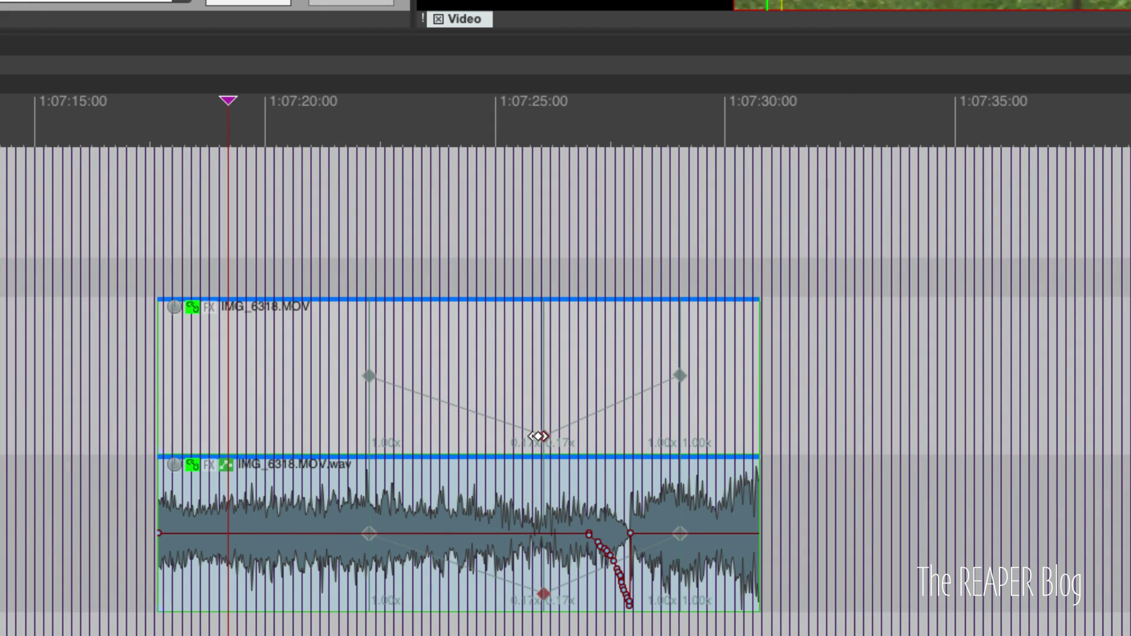
mouse_move(541, 438)
mouse_down()
mouse_move(533, 387)
mouse_move(539, 437)
mouse_up()
mouse_move(537, 419)
mouse_down()
mouse_move(533, 382)
mouse_move(539, 428)
mouse_up()
drag(733, 411, 649, 412)
scroll(649, 413, down, 4)
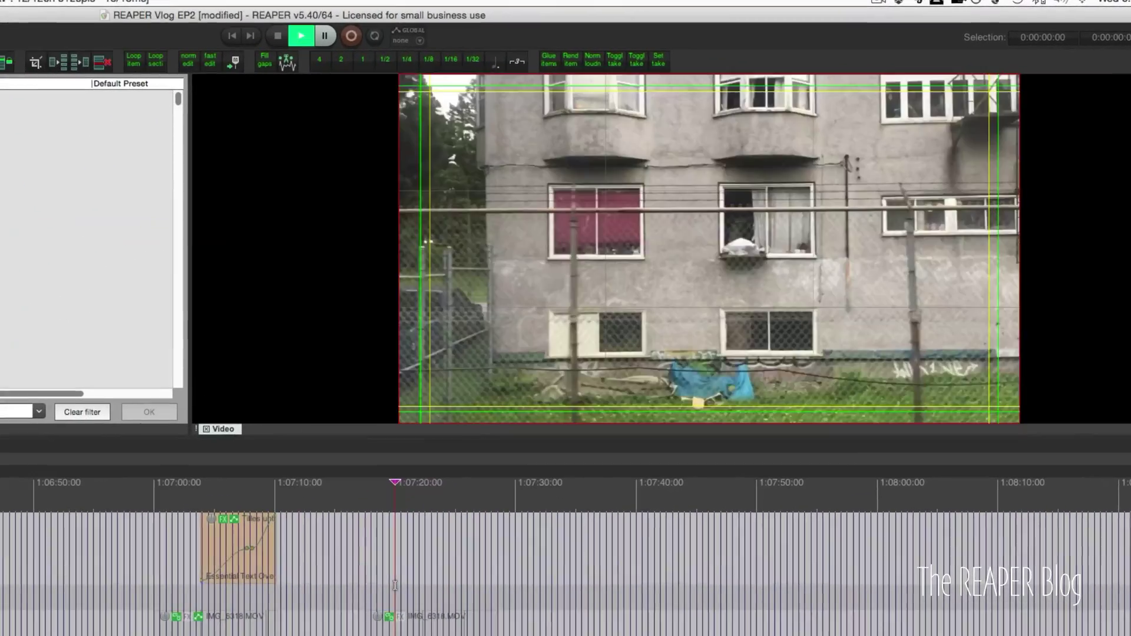
- Preview the newly ramped second clip from just before its start
click(628, 360)
key(space)
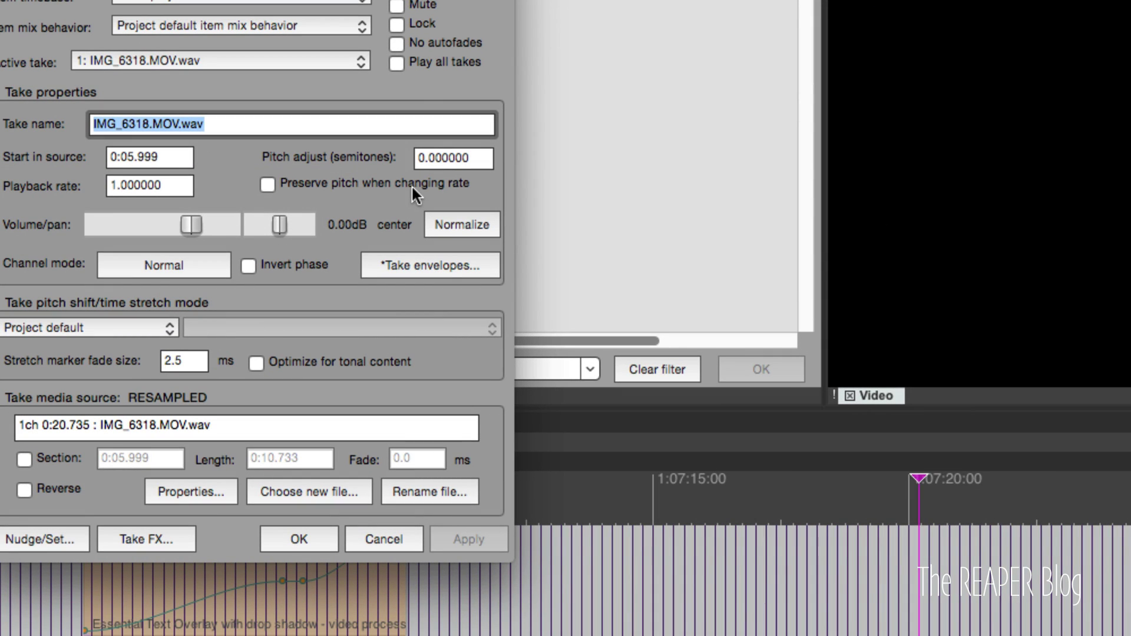
- Change the take's pitch-preserve setting, confirm it, and play back the second clip
click(334, 186)
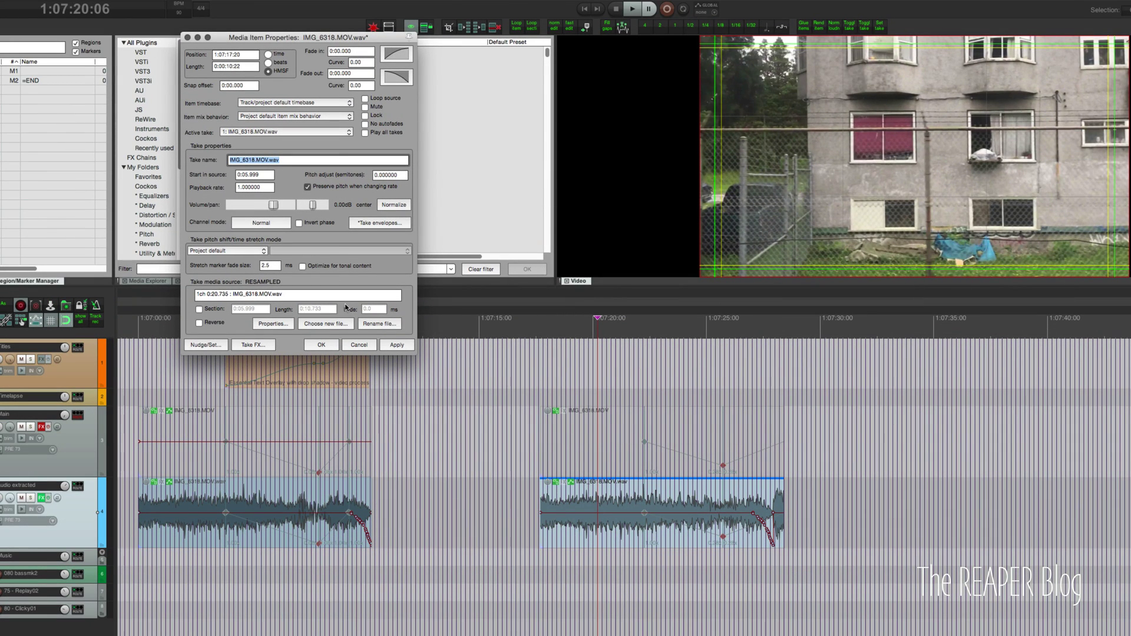
click(330, 346)
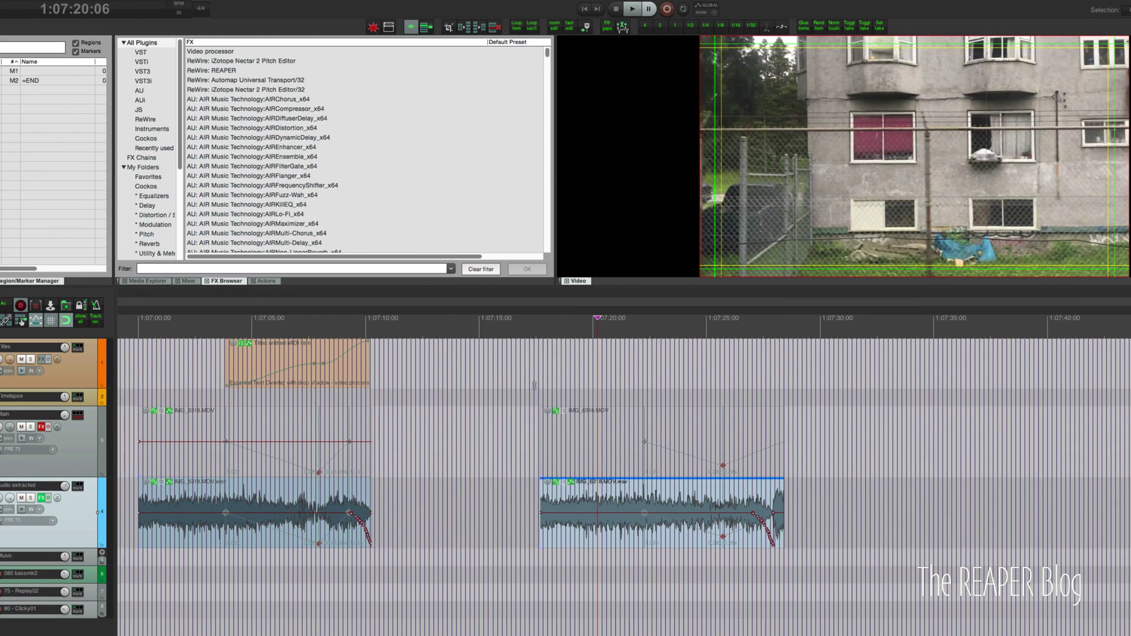
click(534, 389)
click(566, 383)
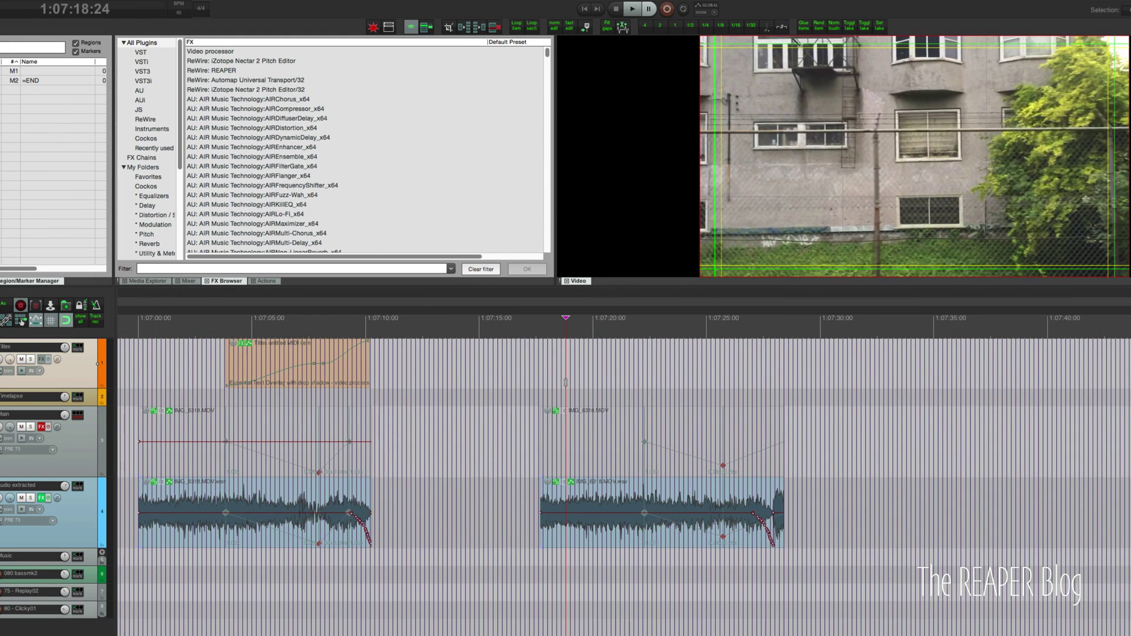
key(space)
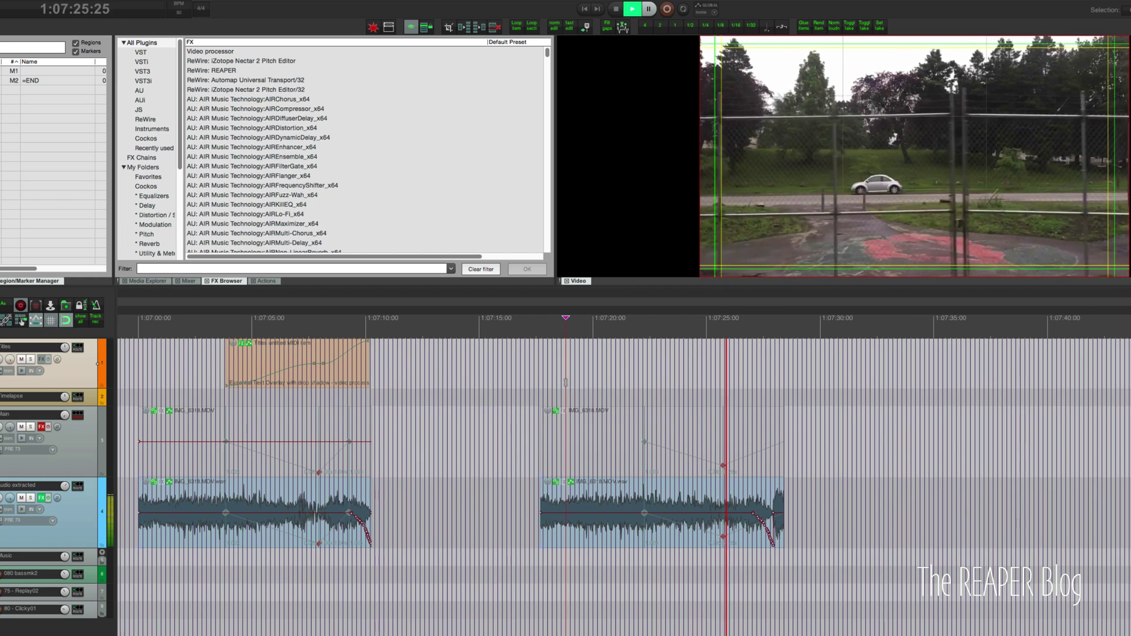
key(space)
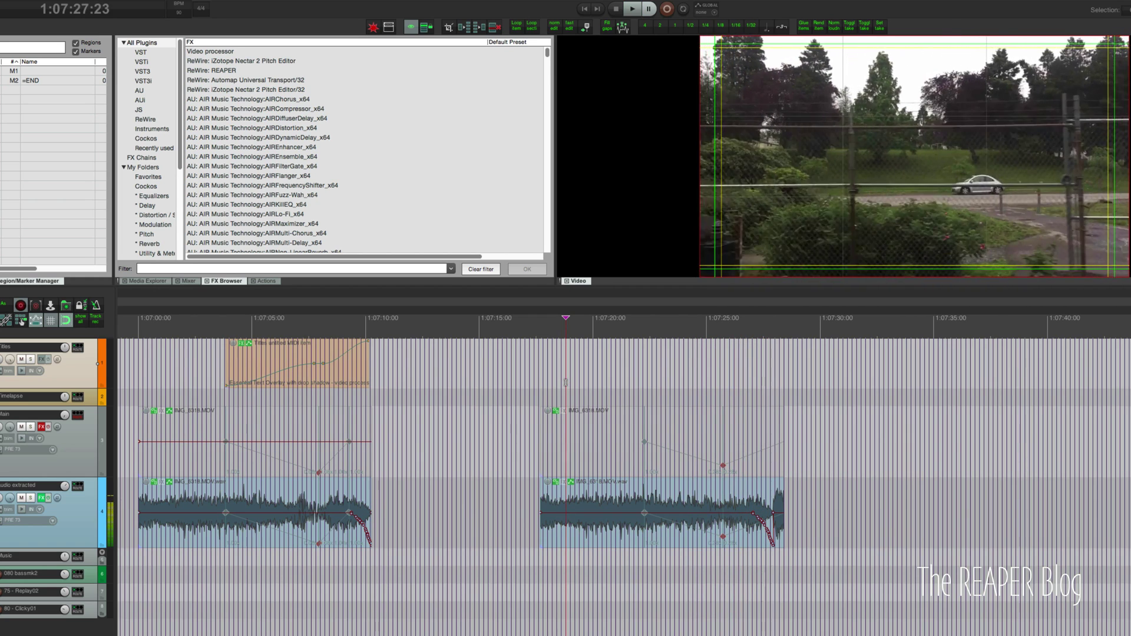
- Uncheck 'Preserve pitch when changing rate' on the second clip's audio item and apply
click(626, 542)
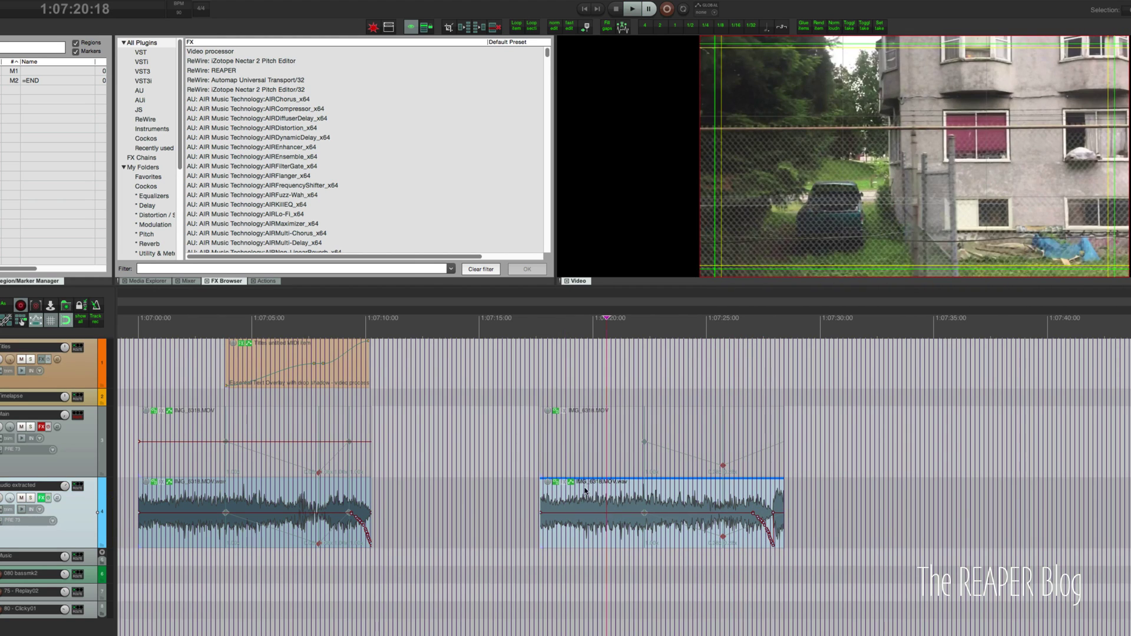
key(F2)
click(324, 188)
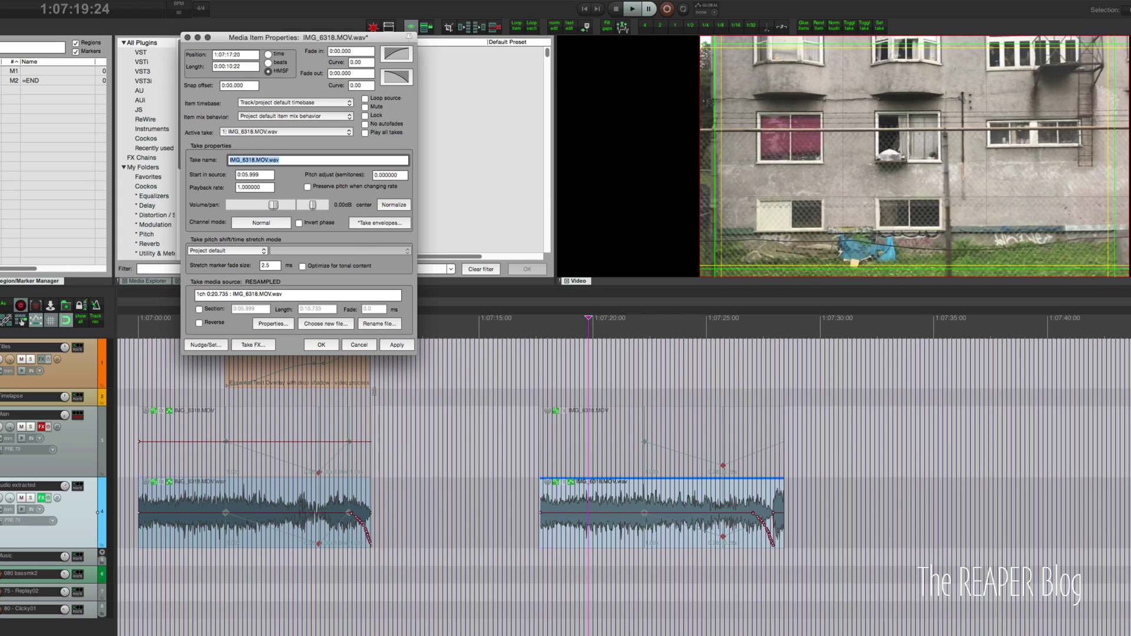
click(397, 346)
click(319, 346)
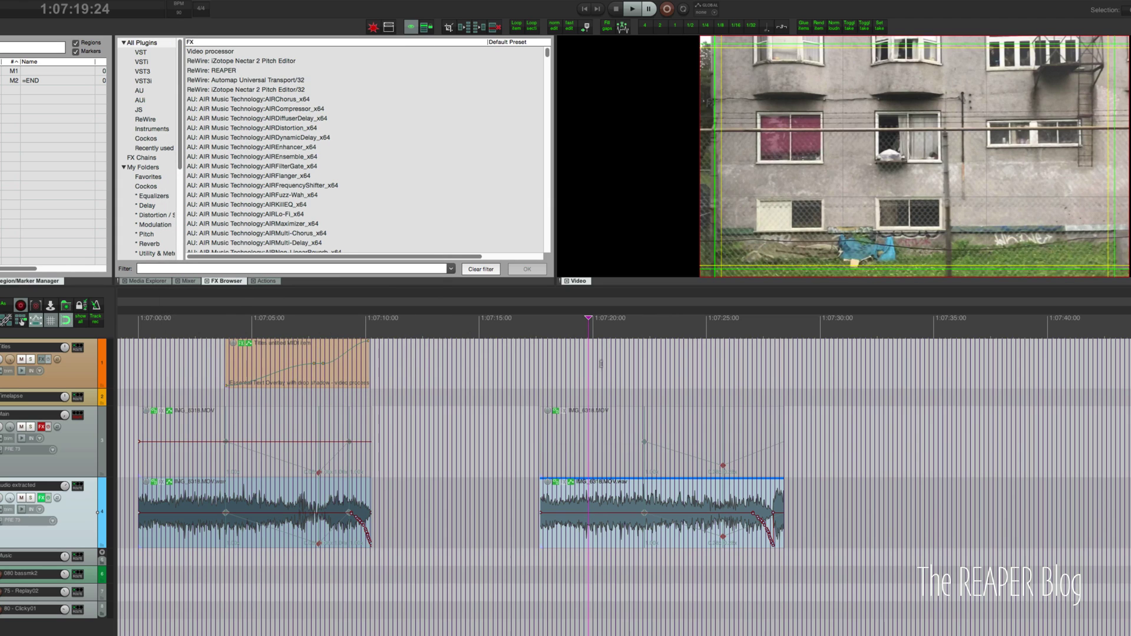
- Play back the result, then jump to the first title item's start
click(612, 374)
key(space)
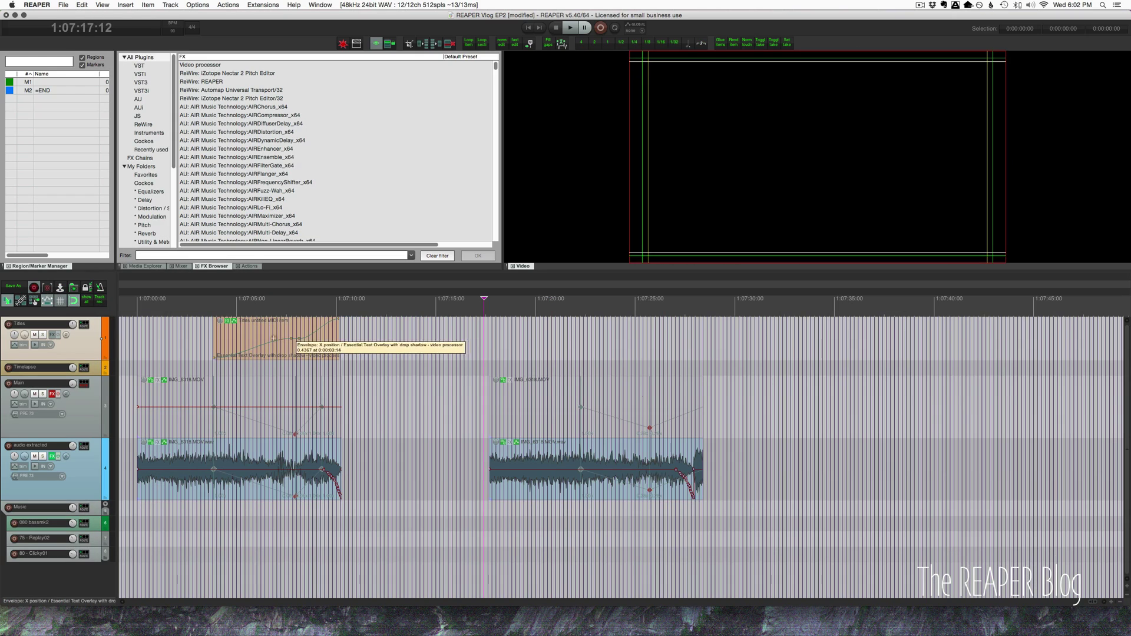
click(257, 333)
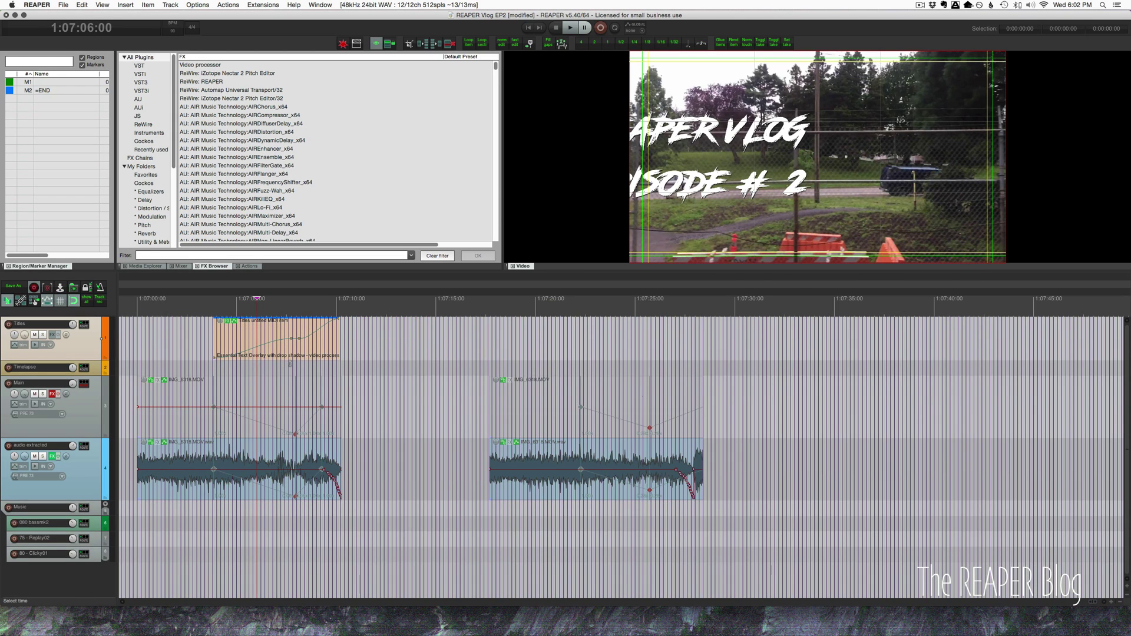
- Draw a Titles item from about 1:07:22 to 1:07:27, delete an extra one, and mark 1:07:16–1:07:19
click(538, 350)
drag(579, 350, 692, 352)
click(635, 339)
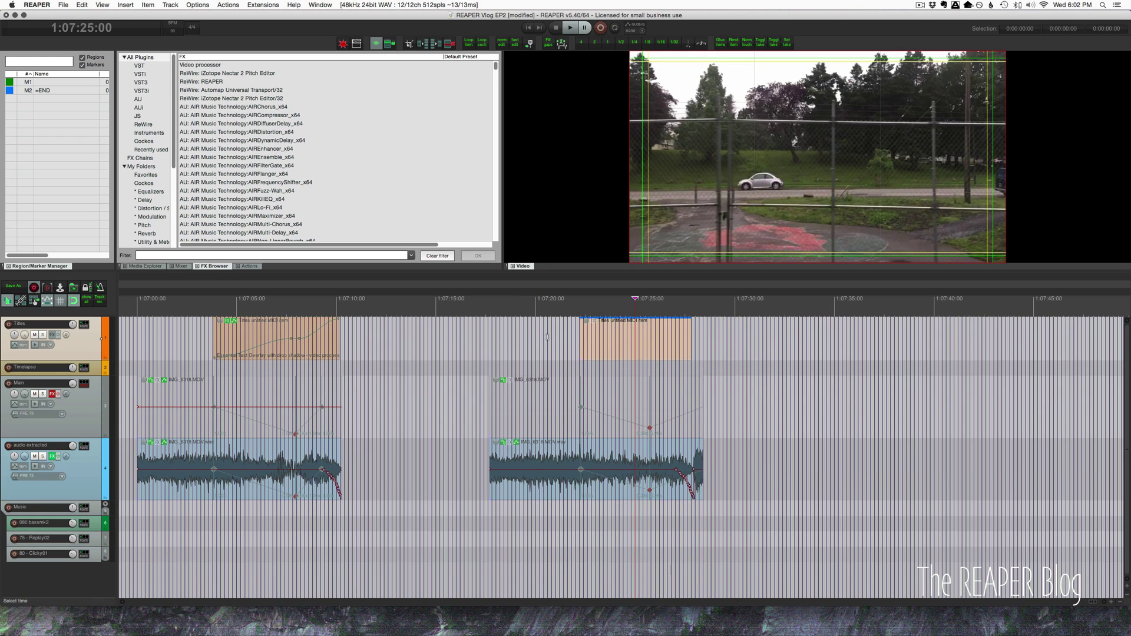
drag(438, 339, 517, 337)
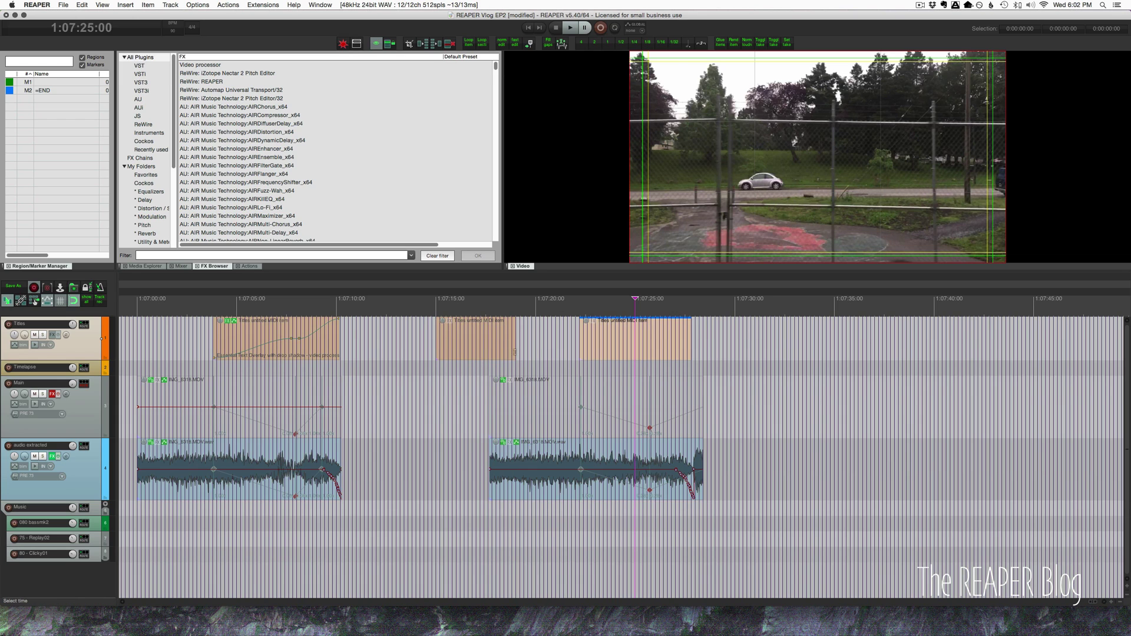
click(465, 341)
key(Delete)
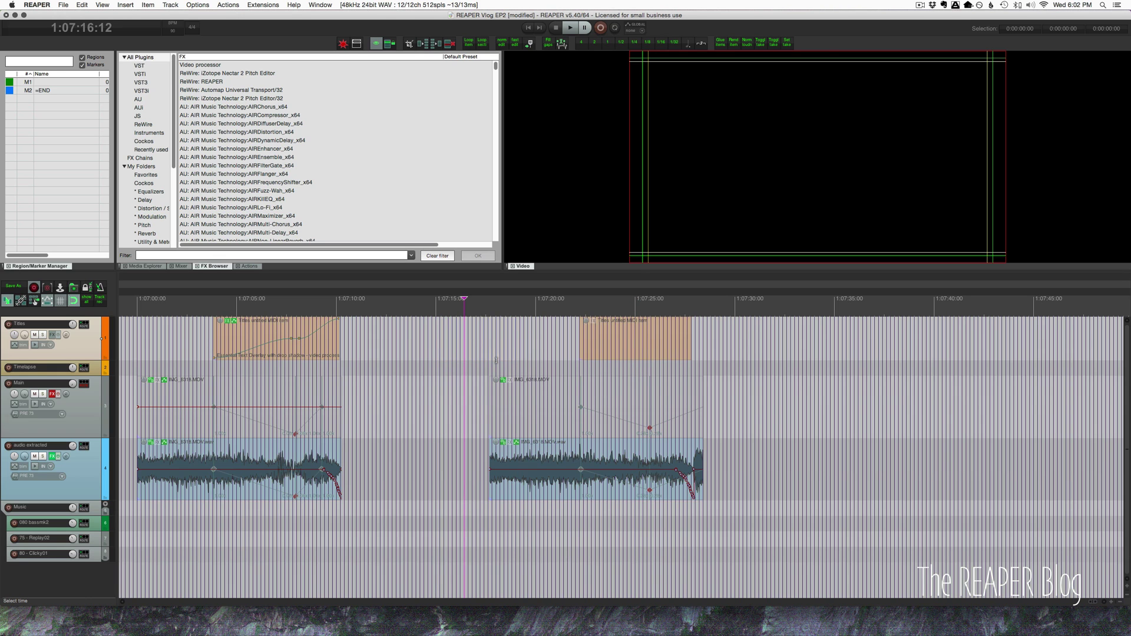
drag(473, 334, 518, 341)
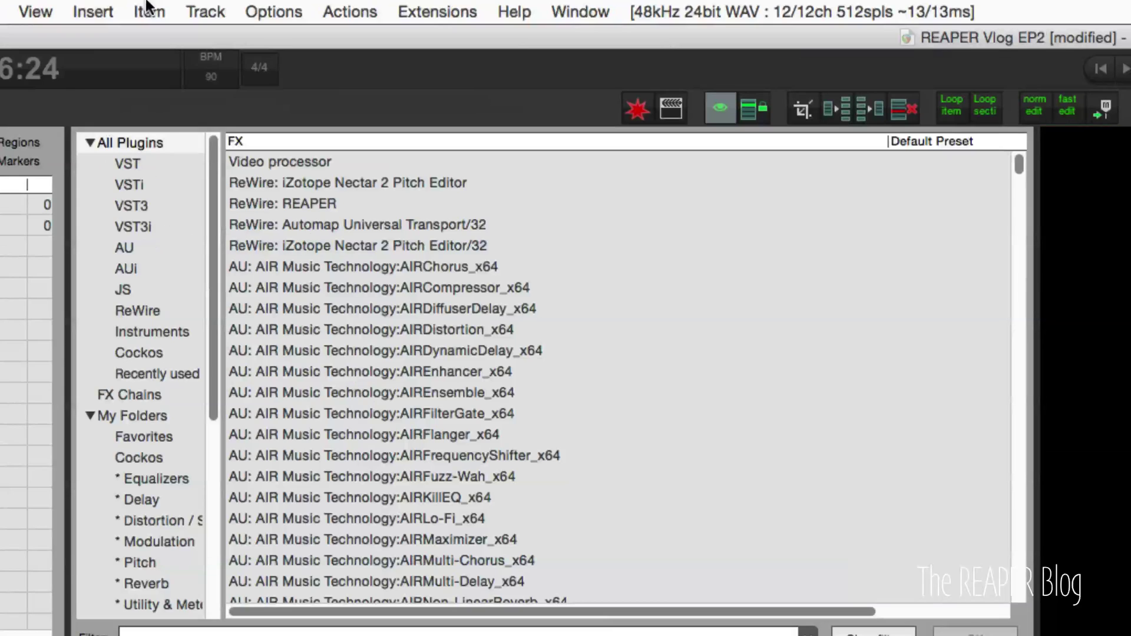
click(127, 5)
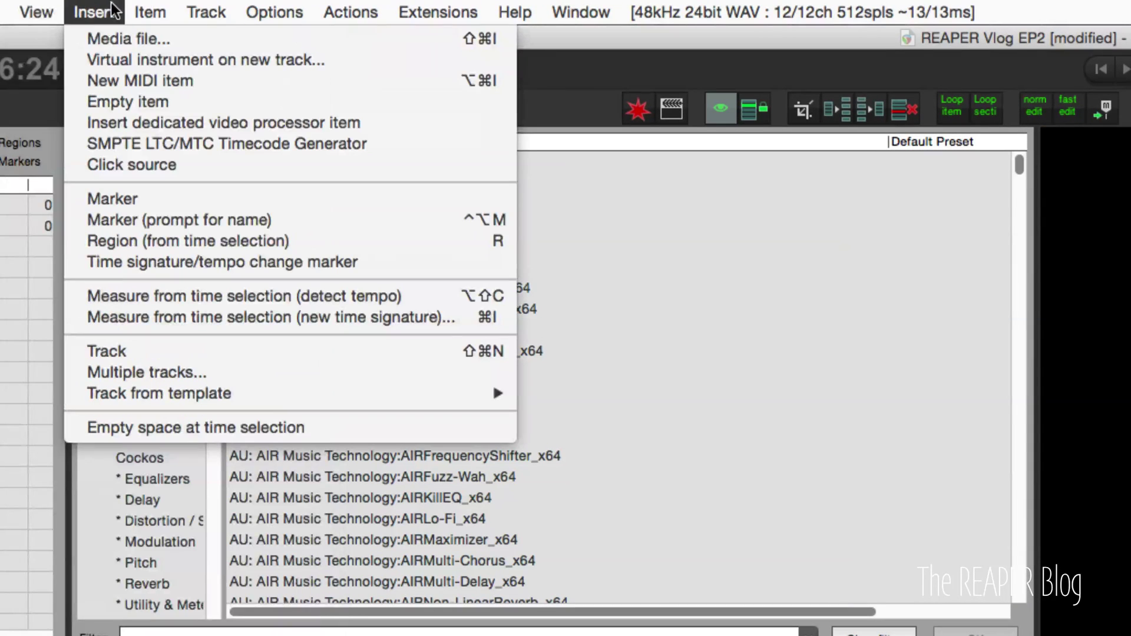
- Insert a new MIDI item on the Titles track and add the Video processor effect to it
click(145, 82)
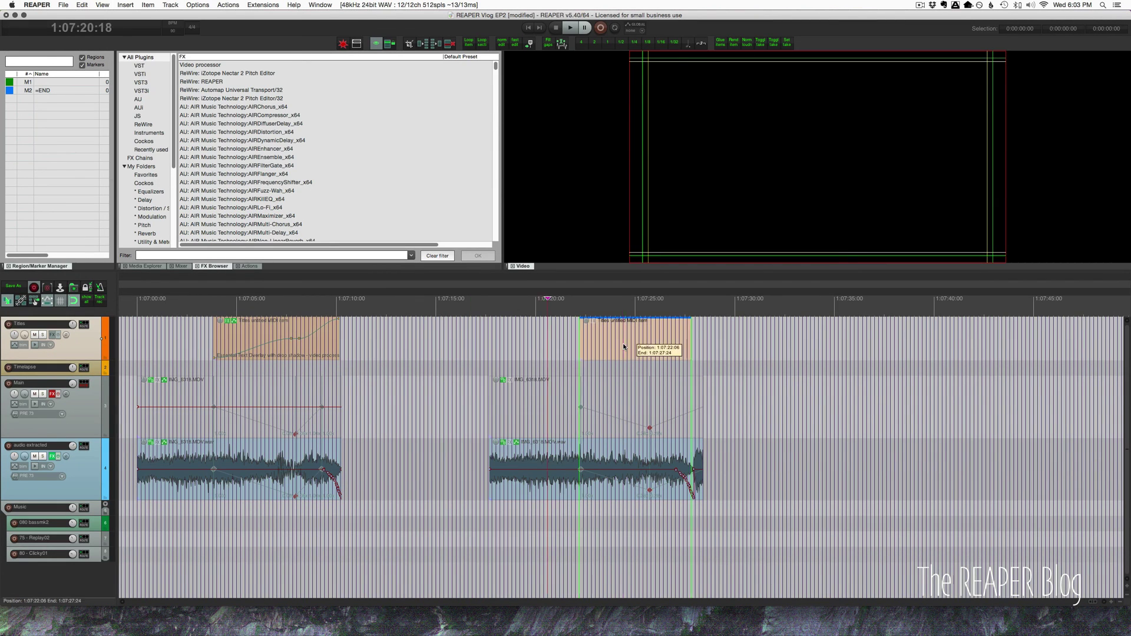
click(623, 343)
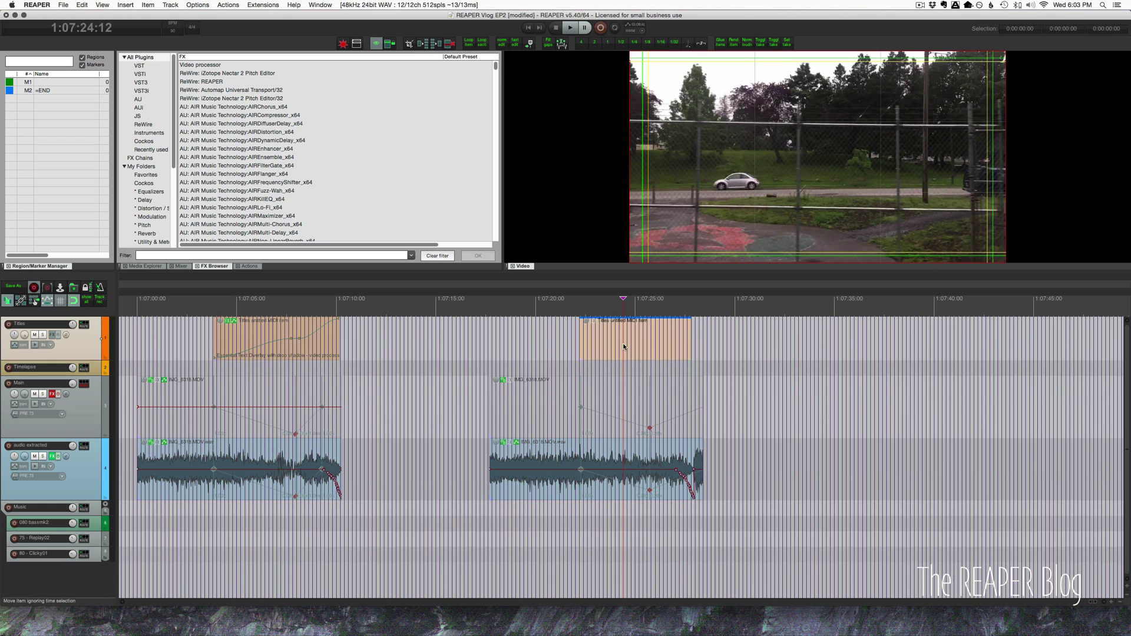
click(684, 323)
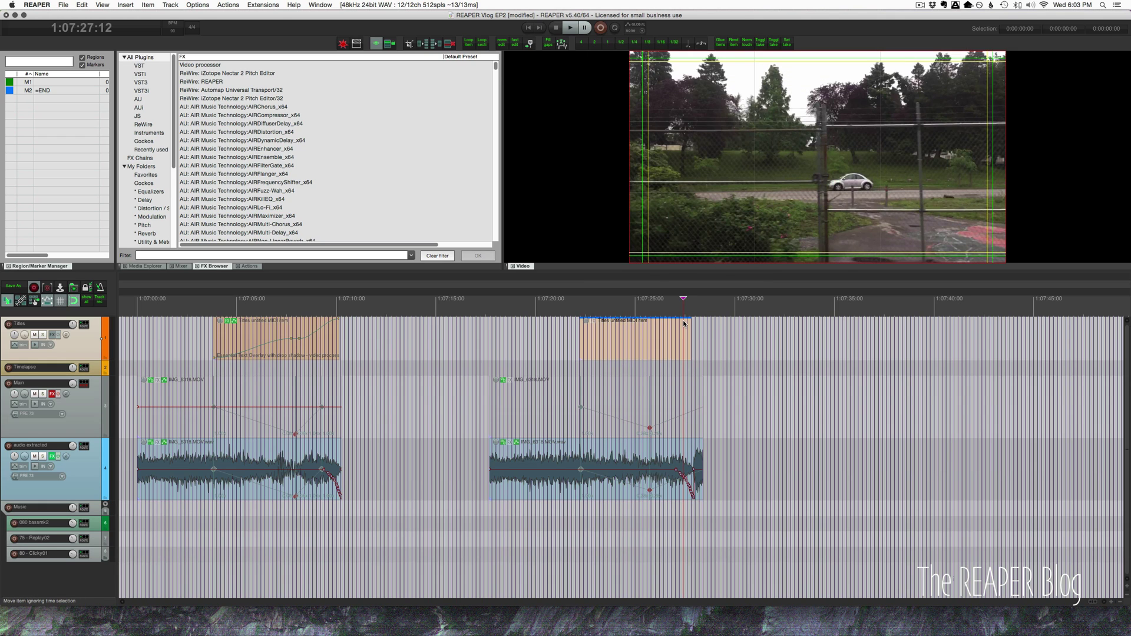
click(632, 334)
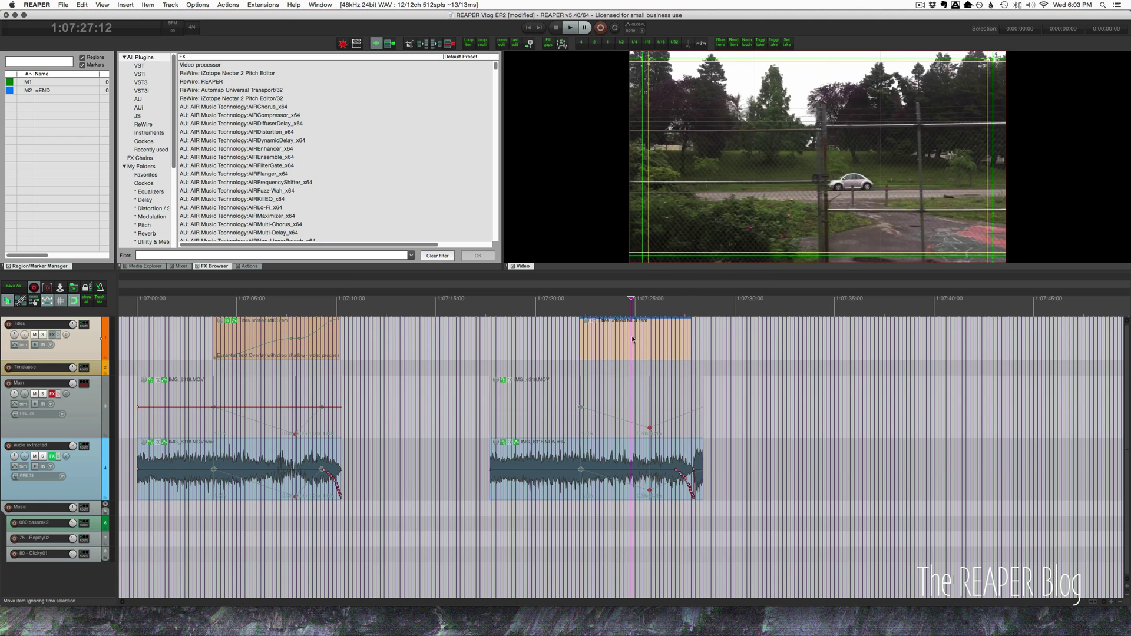
click(203, 66)
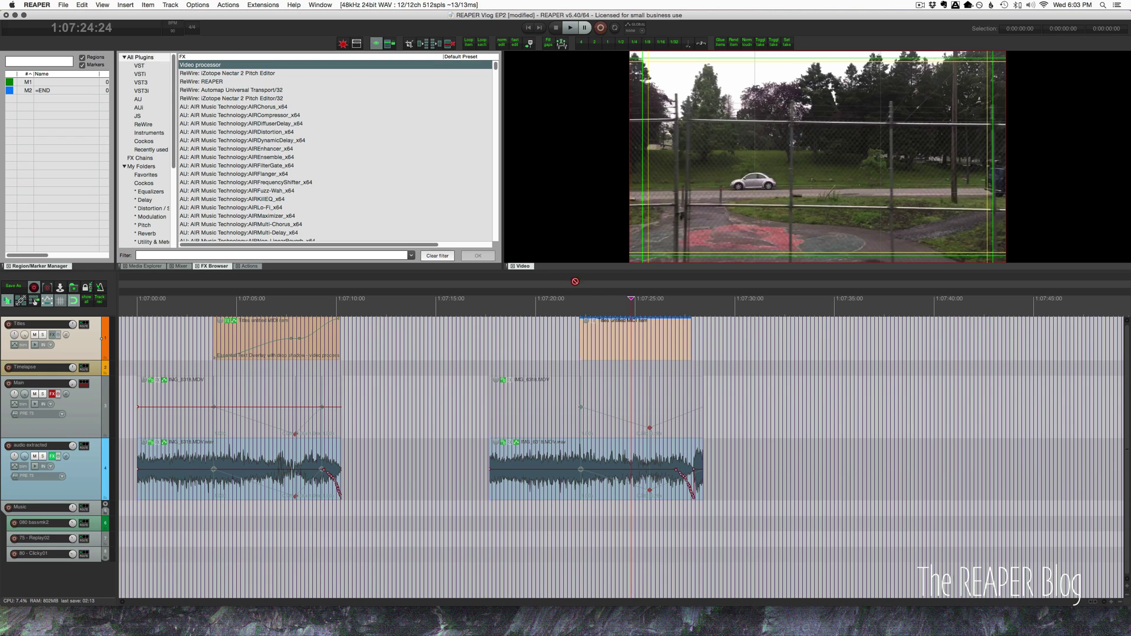
drag(628, 339, 628, 340)
drag(266, 461, 512, 103)
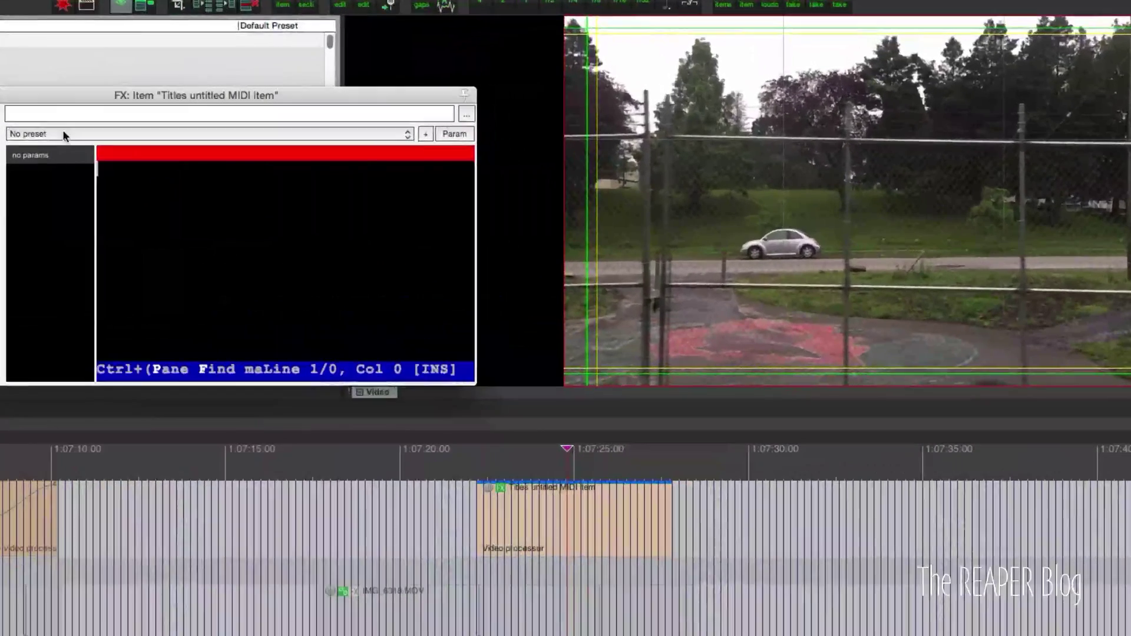
- Load the 'JT: Essential Text Overlay with drop shadow' preset and resize the effect window
click(342, 118)
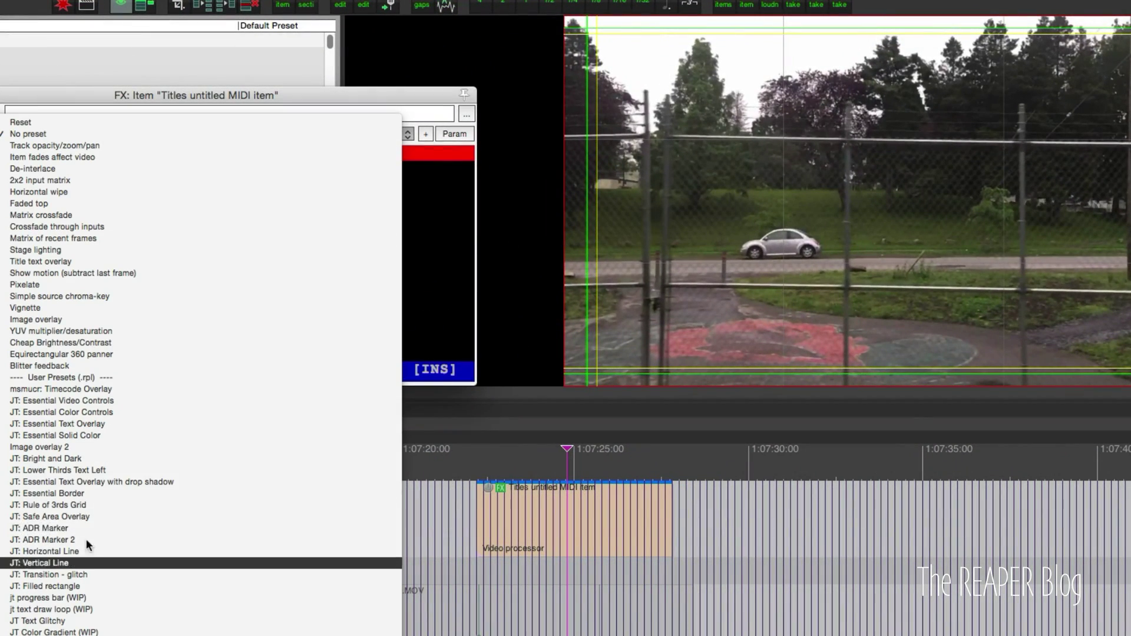
click(125, 483)
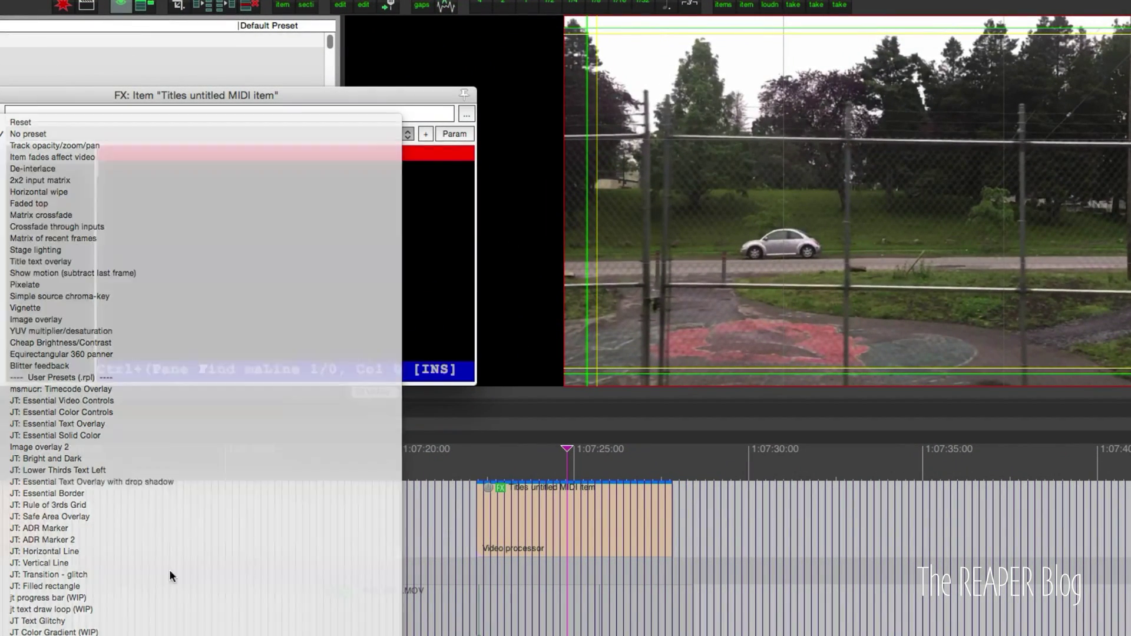
drag(436, 614, 423, 563)
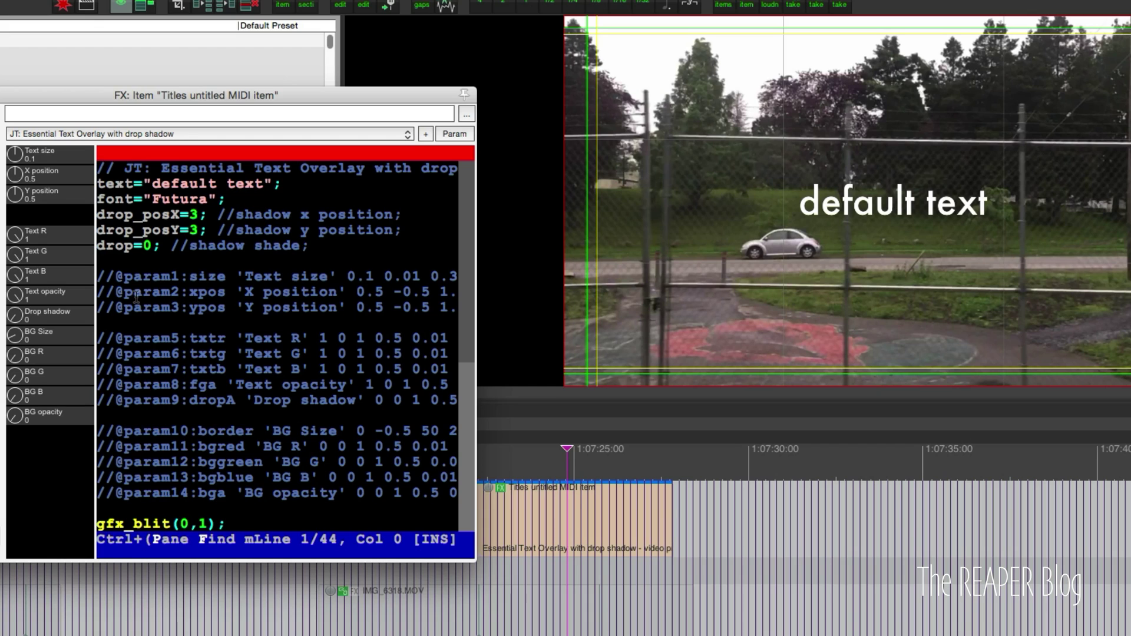
- Replace 'default text' with 'REAPER VLOG' and 'Episode 2' on two lines and apply
drag(153, 184, 267, 186)
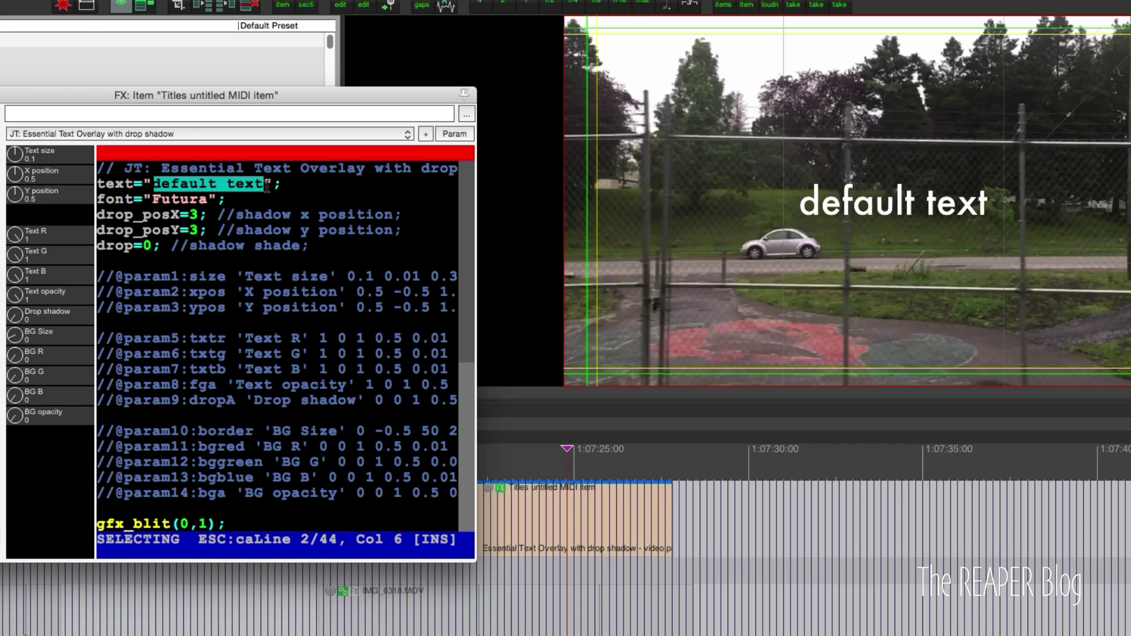
text(REAPER VLOG)
key(Return)
text(Episode )
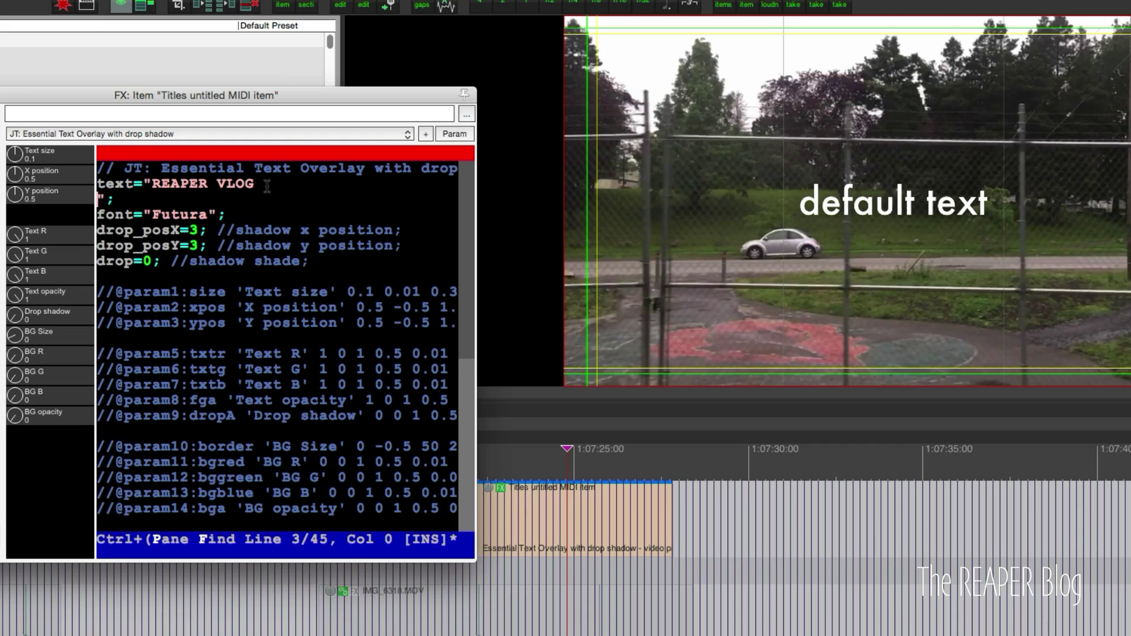
text(2)
key(ctrl+s)
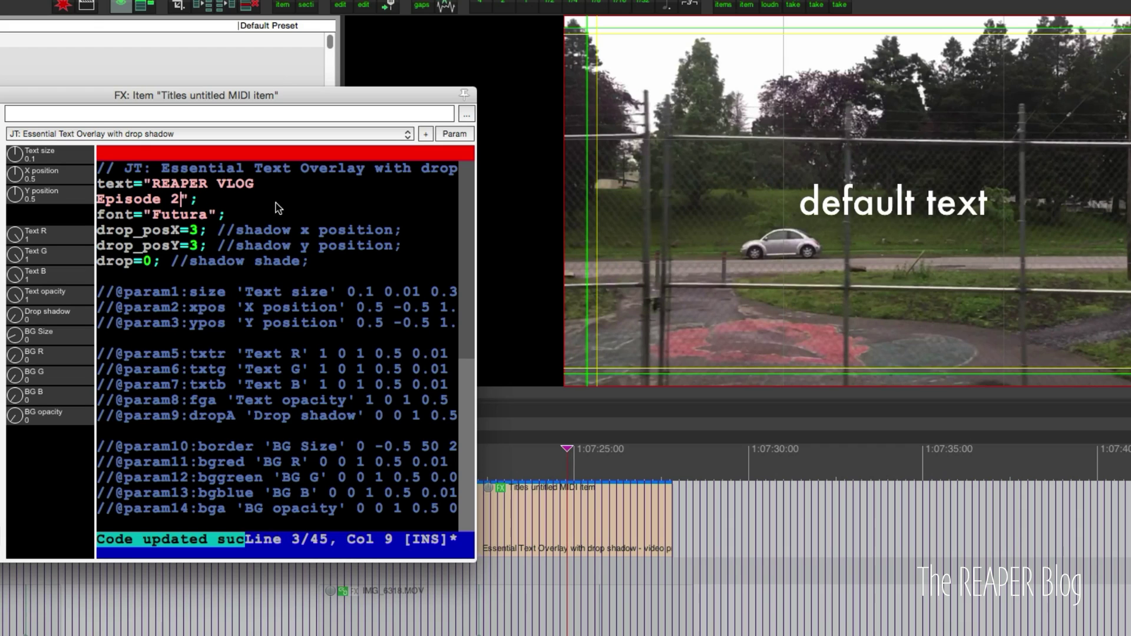
- Change the font from 'Futura' to 'Road Rage' and apply the code
drag(155, 217, 215, 220)
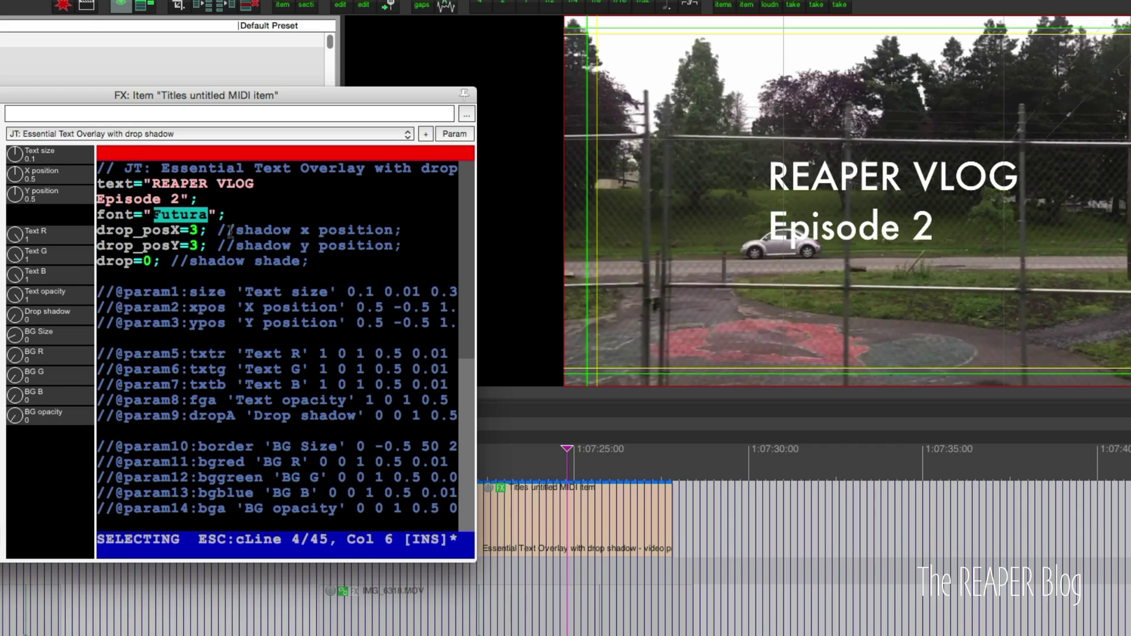
text(Road Rage)
key(ctrl+s)
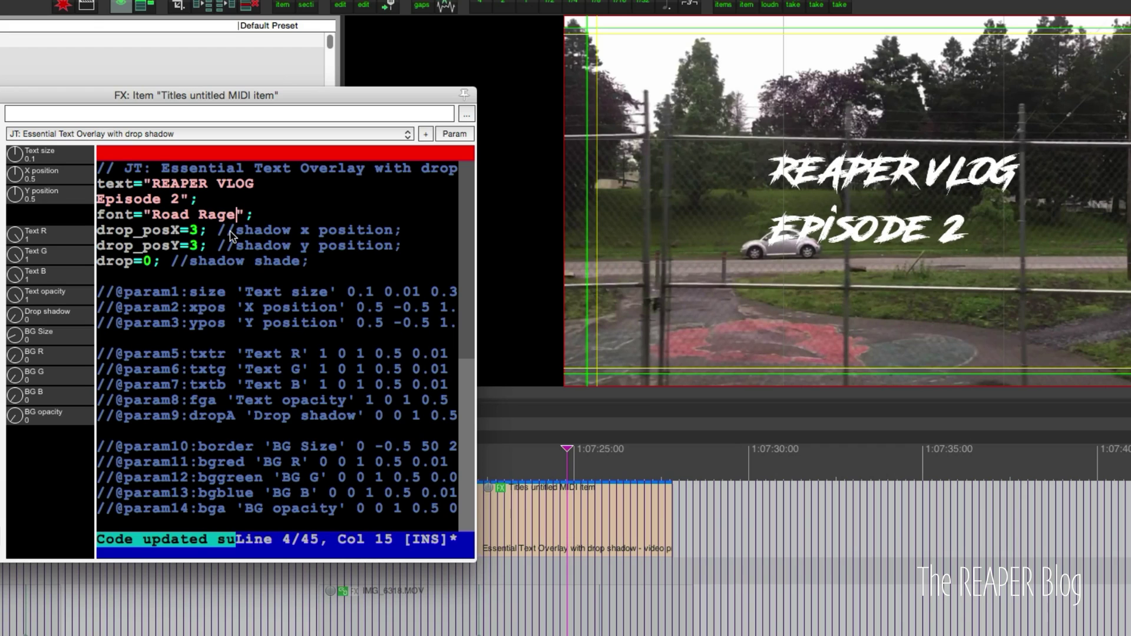
click(104, 198)
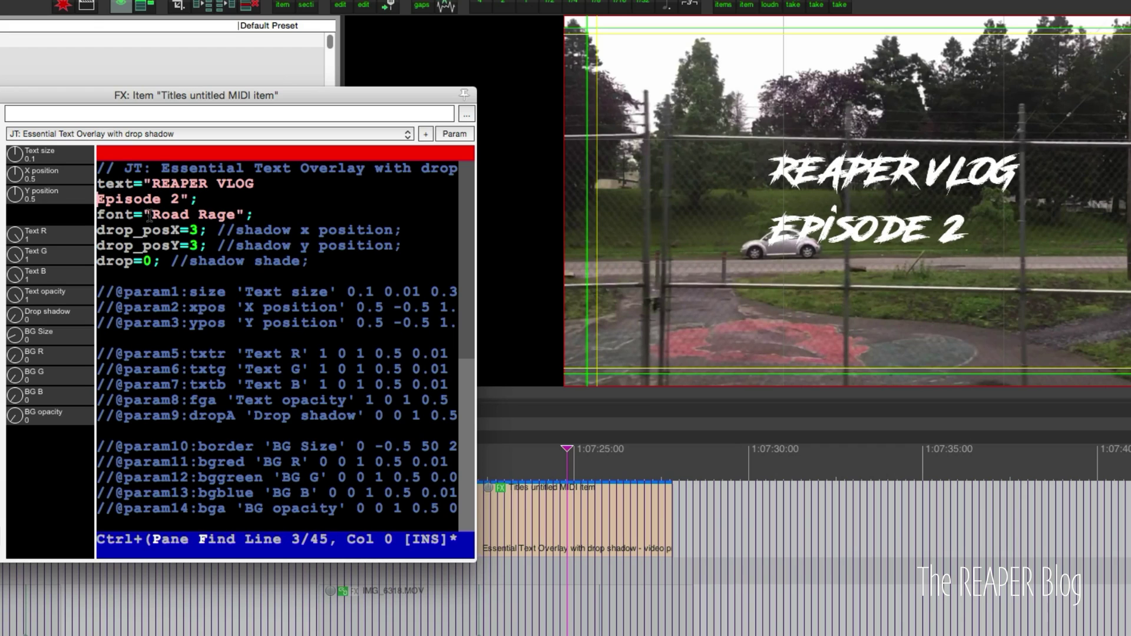
key(ctrl+s)
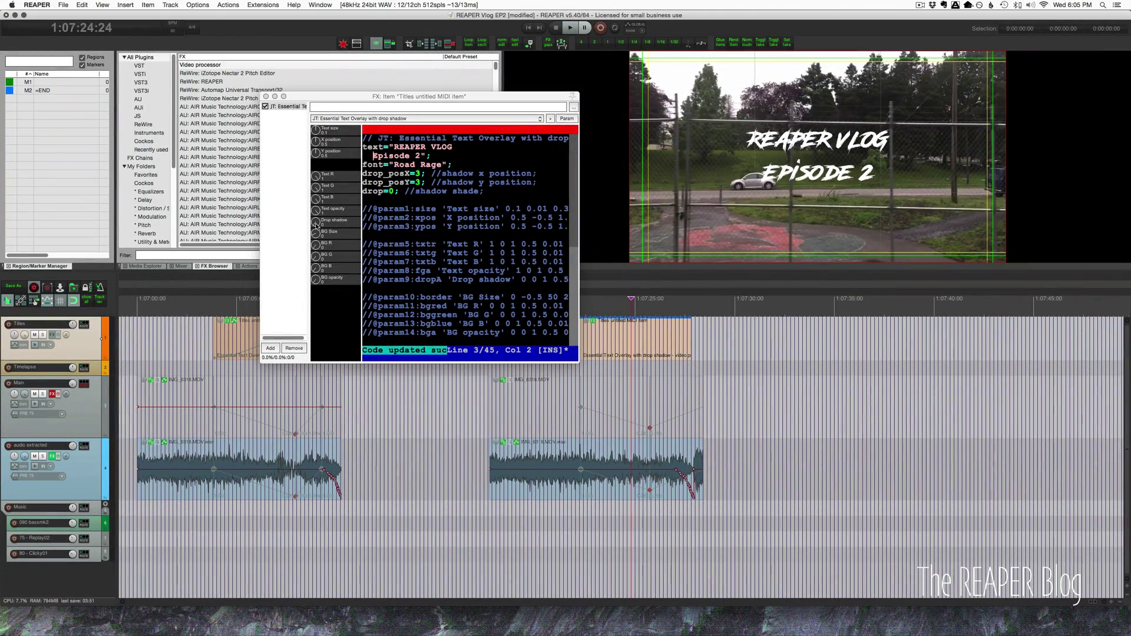
- Set drop shadow to 0.01 and text size to 0.14, then reposition the effect window
click(317, 225)
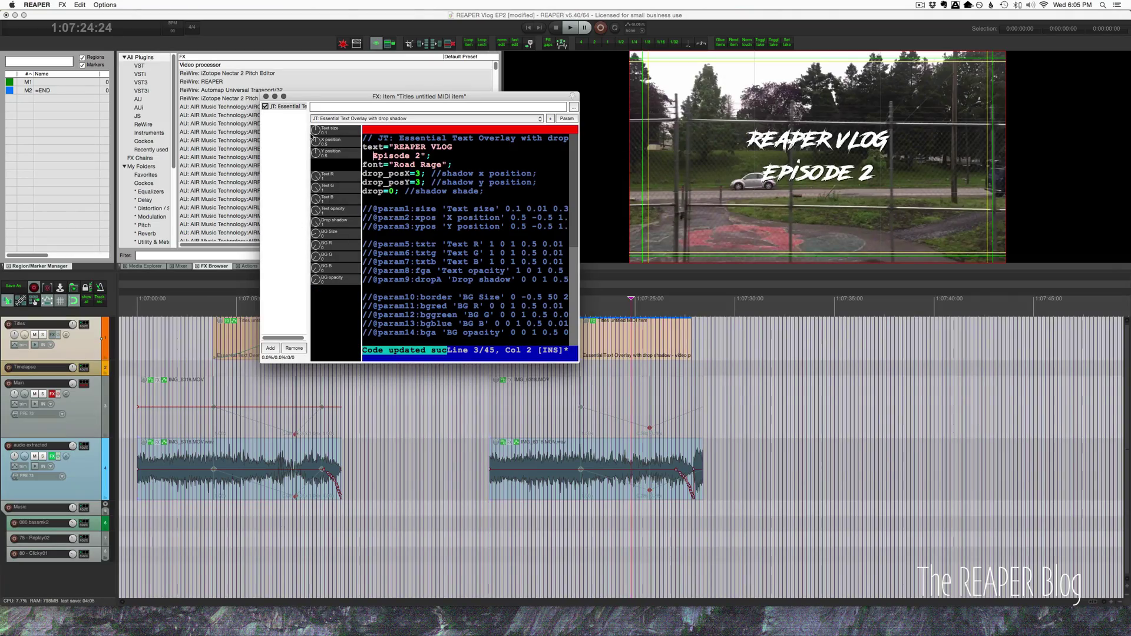
drag(318, 131, 318, 130)
drag(521, 96, 423, 41)
click(602, 346)
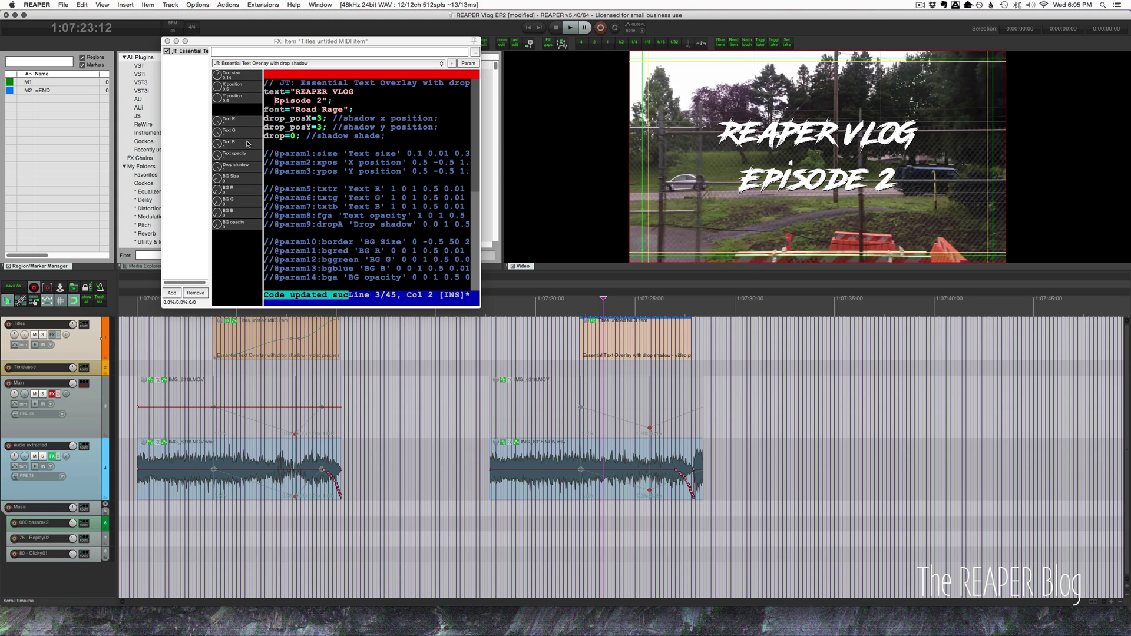
click(218, 87)
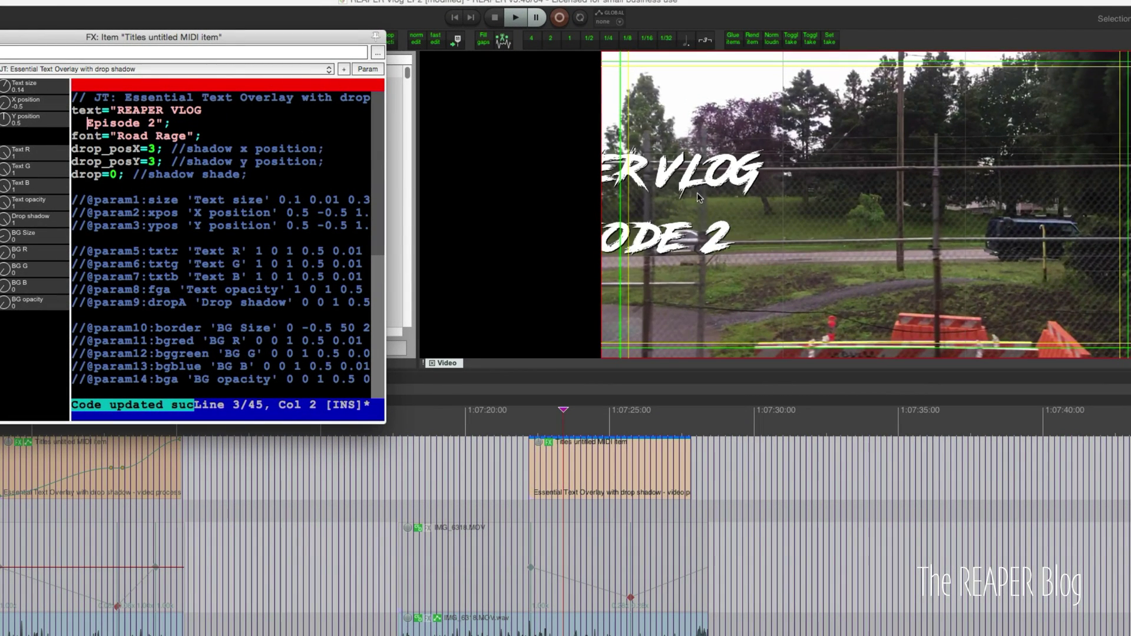
- Examine the xpos parameter line's values and test the title's current X range
click(293, 213)
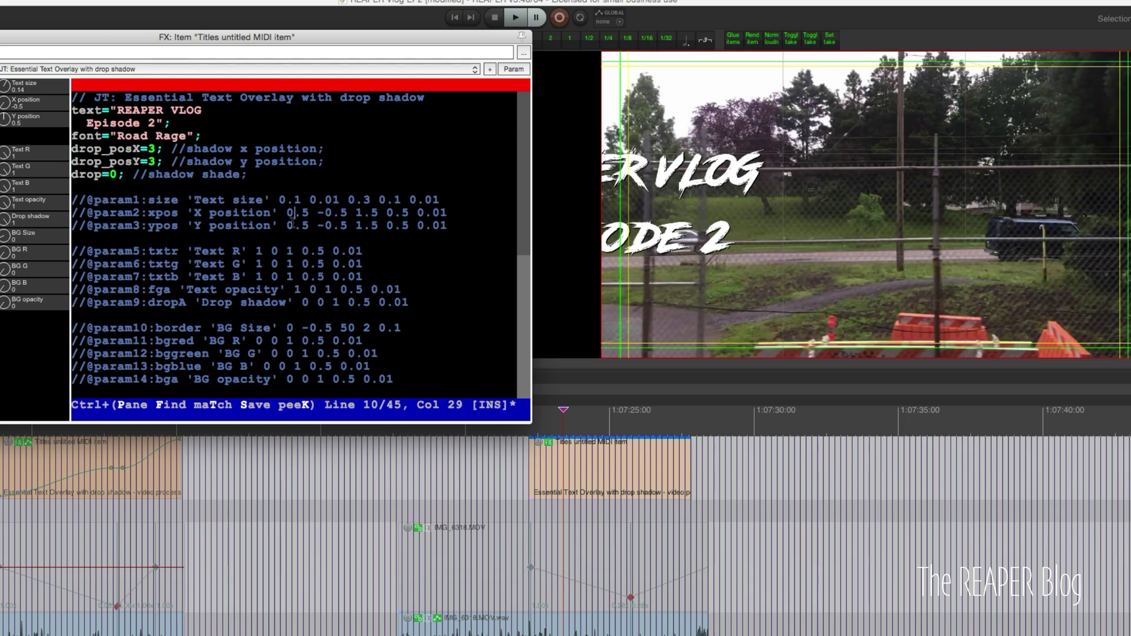
click(327, 215)
drag(287, 213, 471, 213)
drag(287, 213, 413, 214)
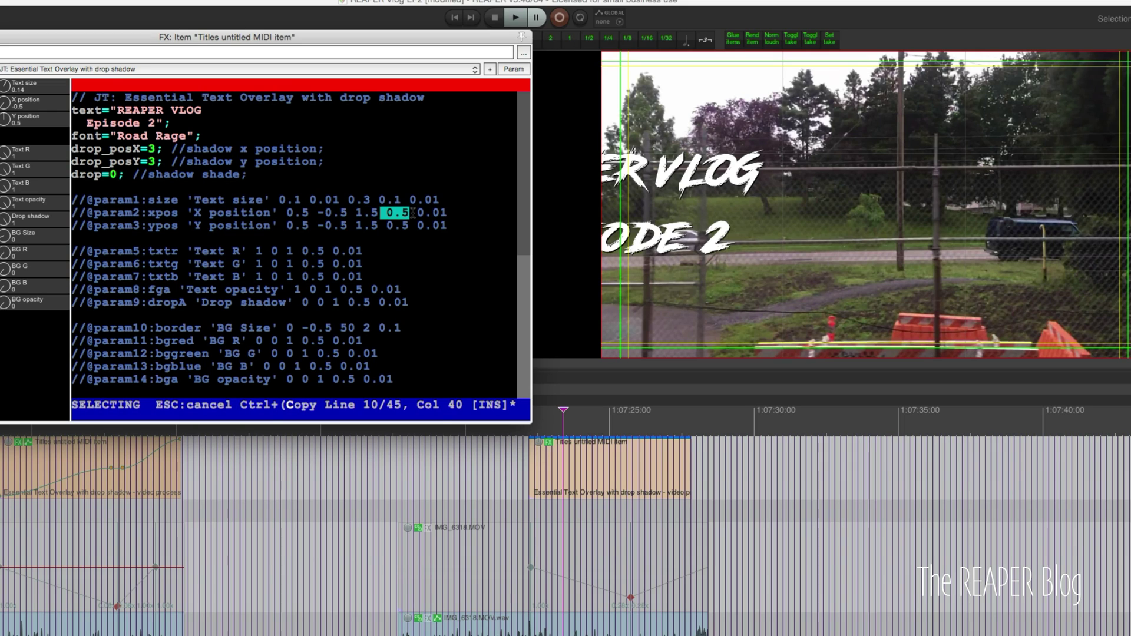
click(418, 213)
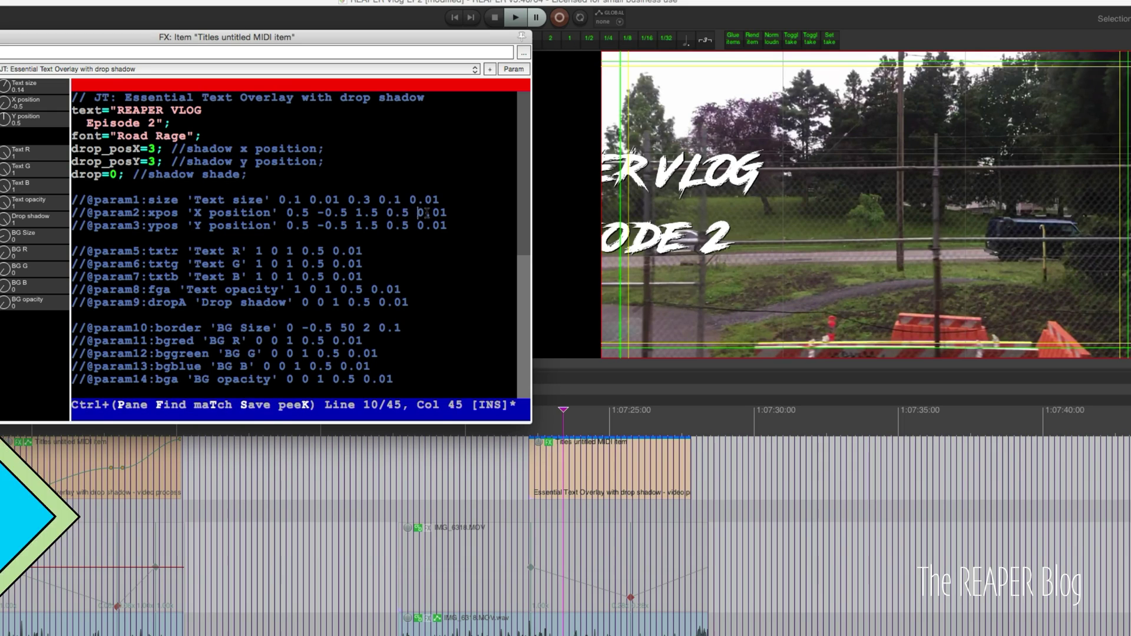
drag(418, 213, 464, 213)
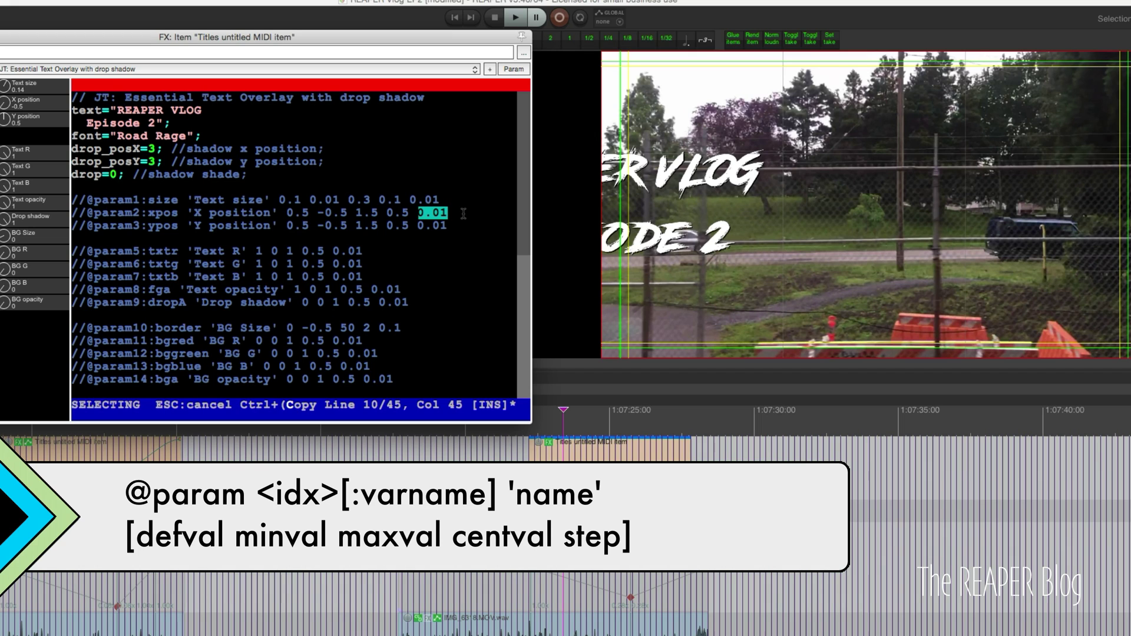
click(404, 213)
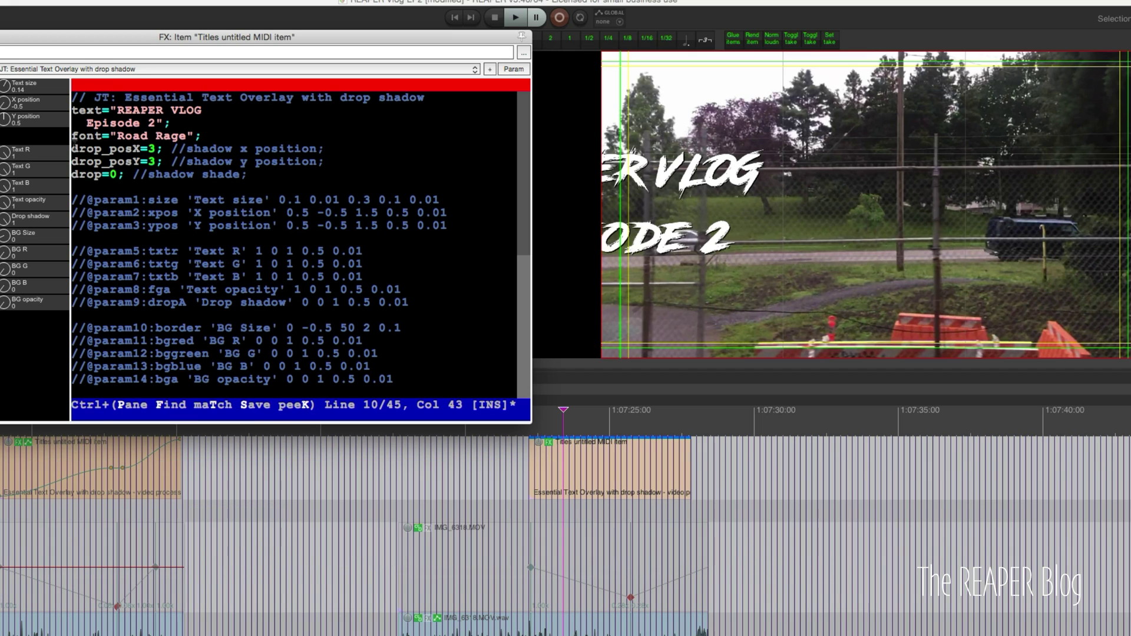
drag(4, 103, 5, 170)
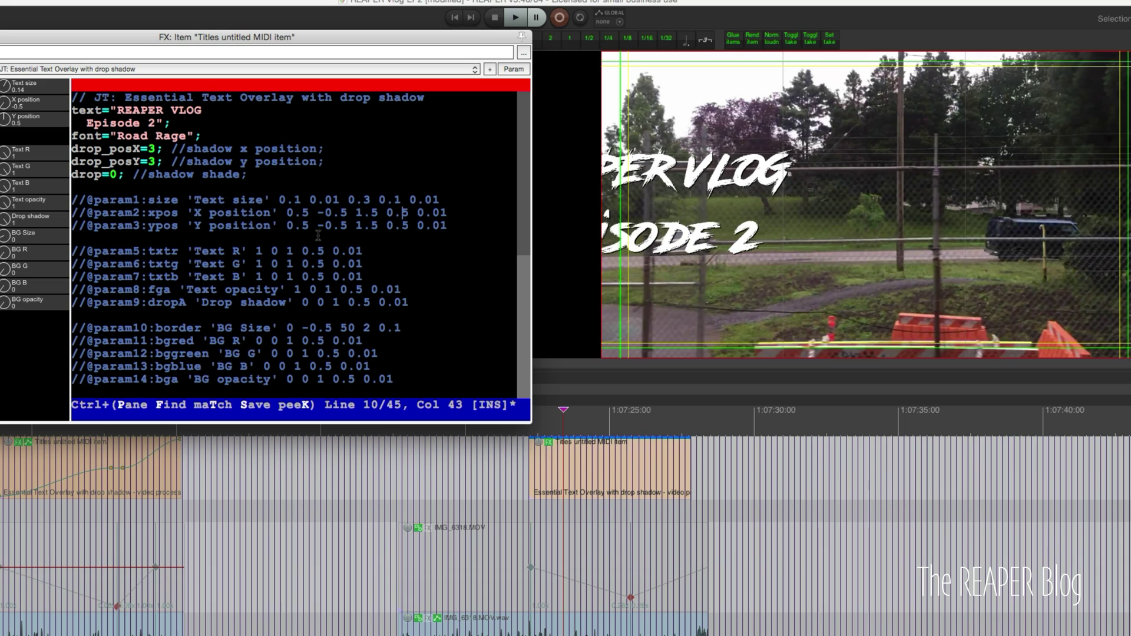
- Change the xpos range to -1.5 through 2.5, save the code, and test it
drag(328, 213, 355, 214)
text(1.5 2)
key(ctrl+s)
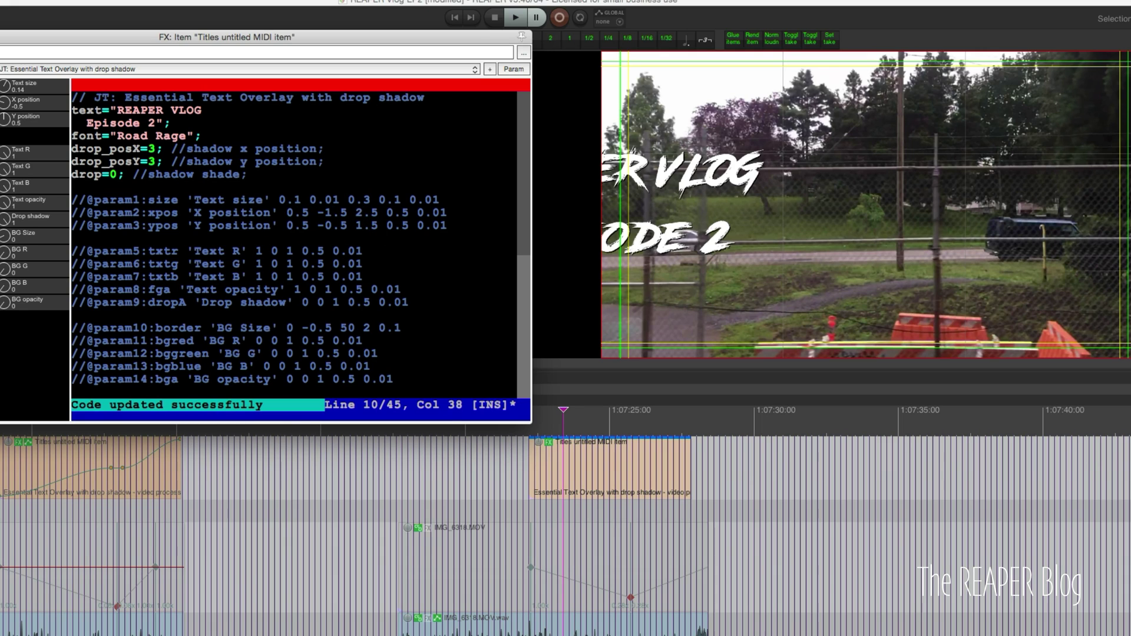
drag(7, 107, 9, 170)
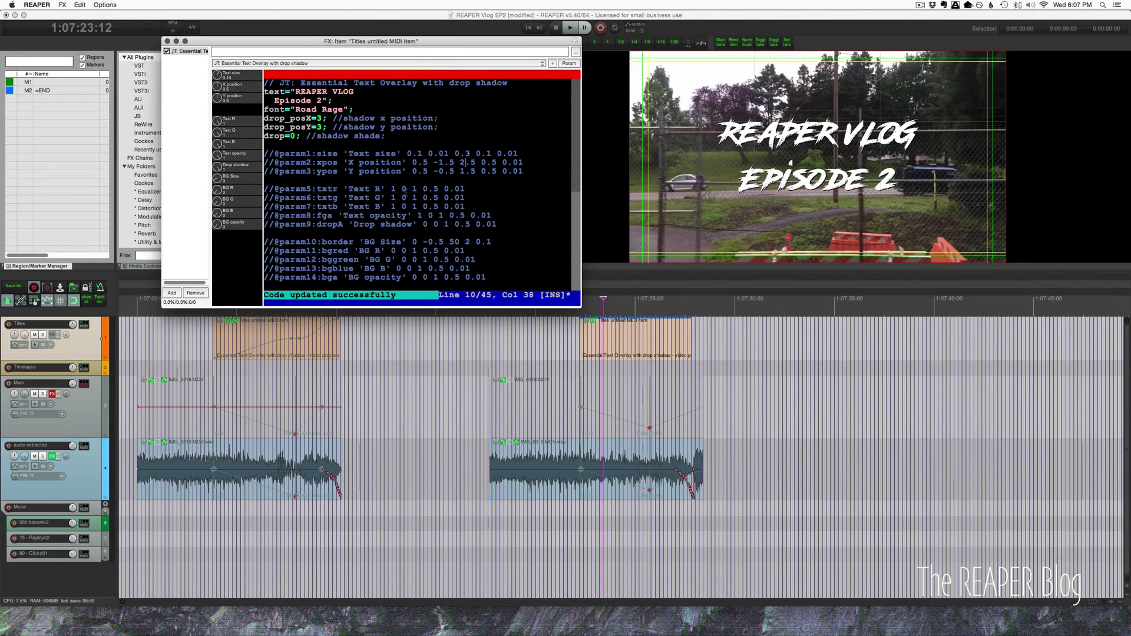
- Set X position to -1.5 to hide the title and bring up its Param options at the item's start
click(482, 162)
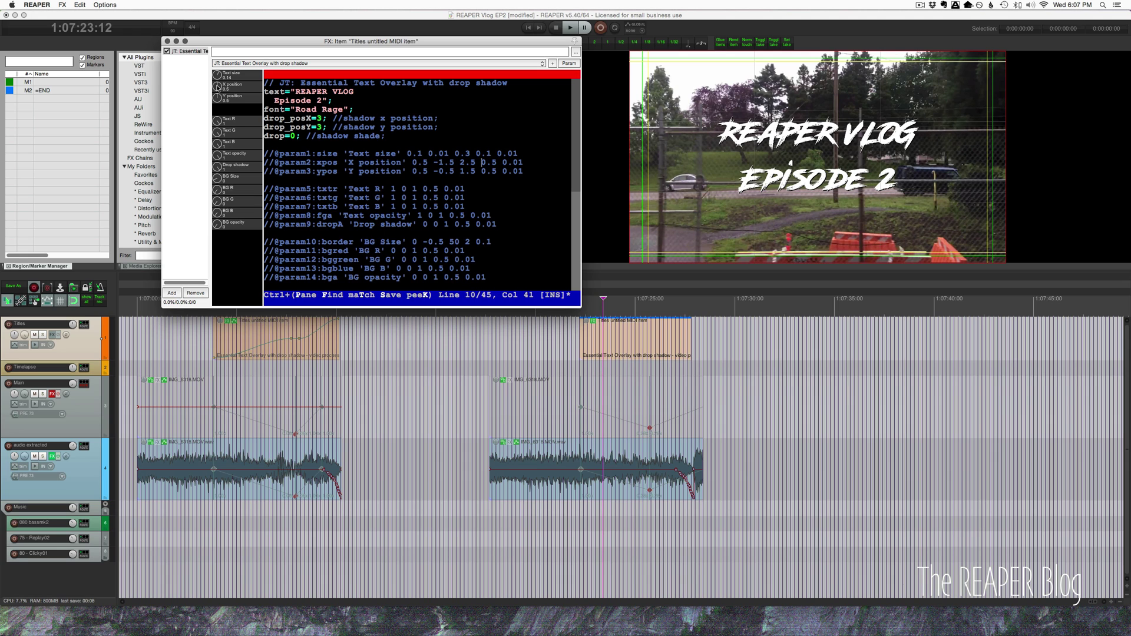
drag(216, 91, 219, 204)
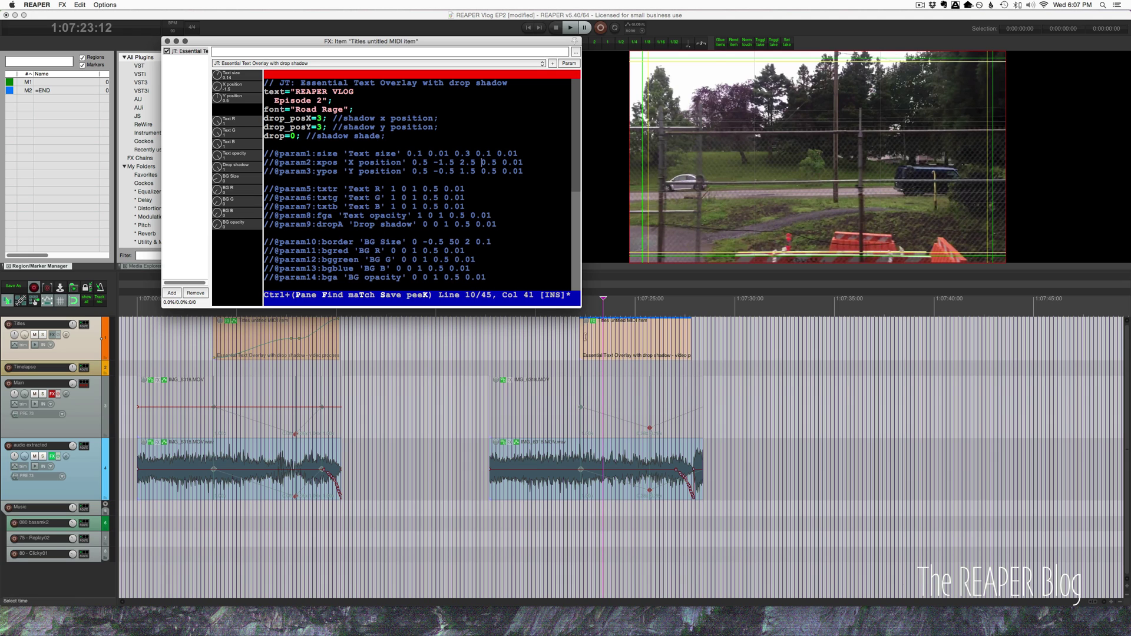
click(595, 344)
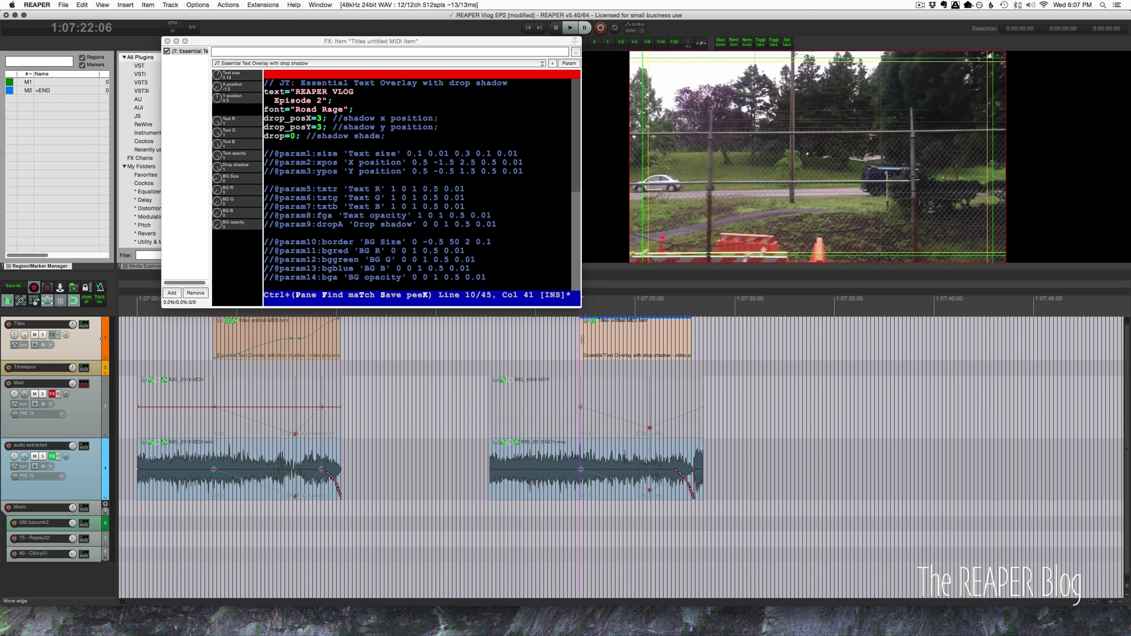
scroll(583, 340, up, 4)
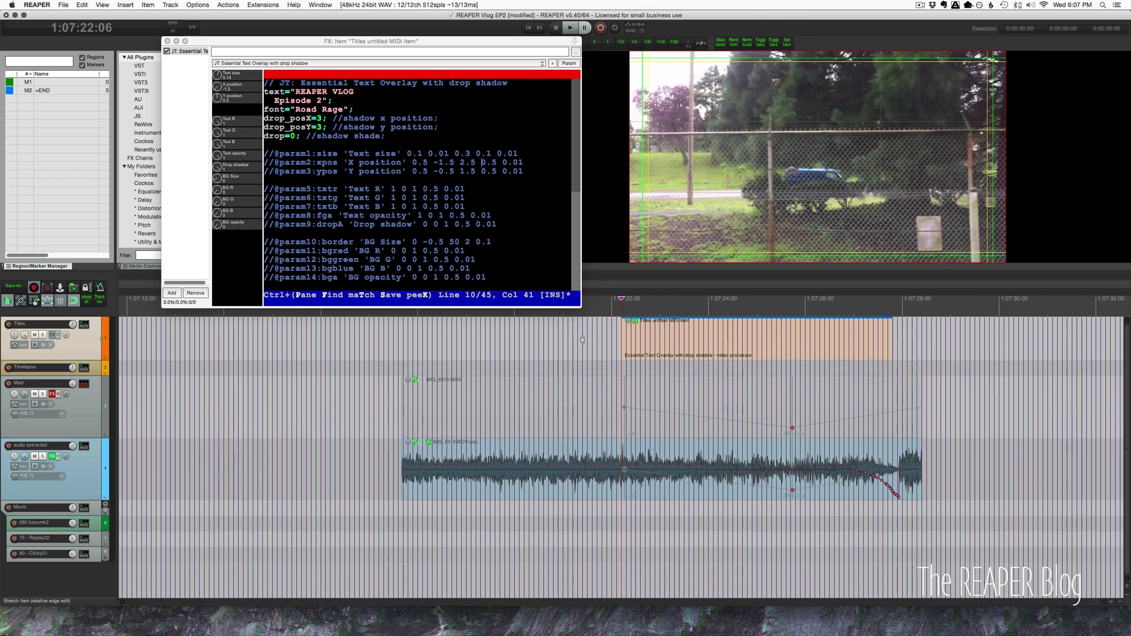
click(567, 64)
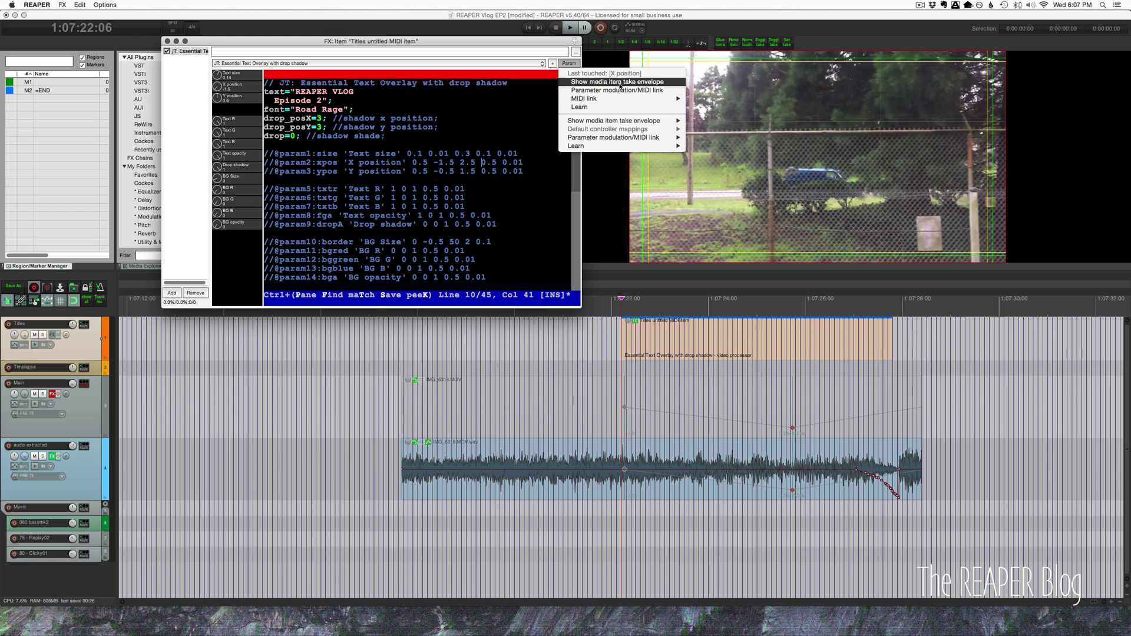
- Show the Titles item's X position take envelope and add a point raised to 0.5
click(619, 83)
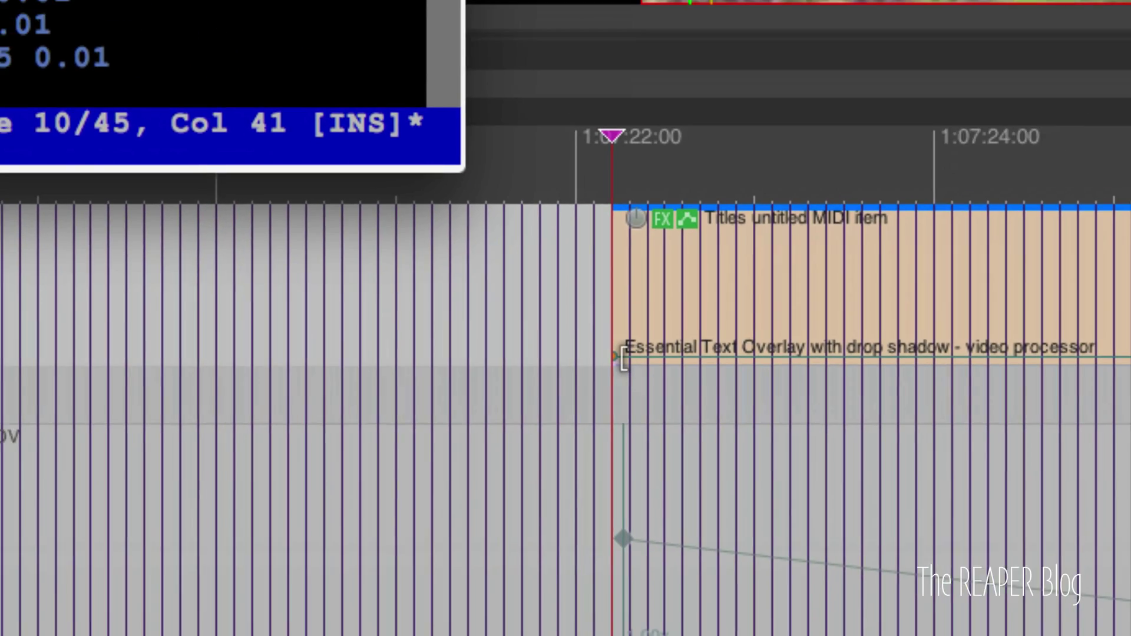
scroll(617, 361, right, 10)
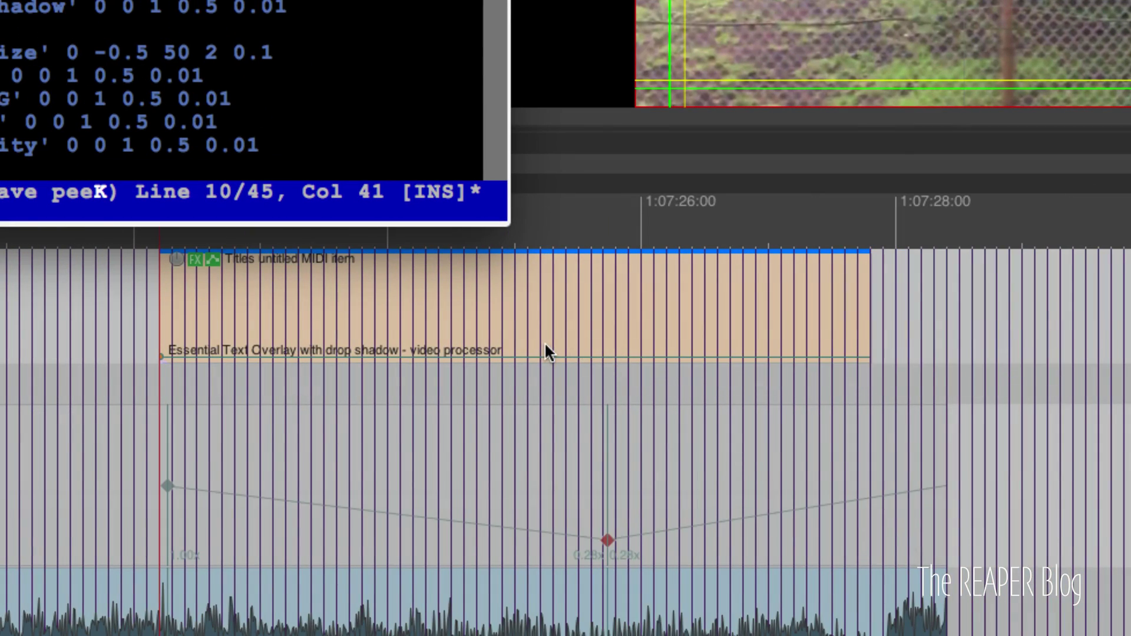
scroll(545, 342, left, 1)
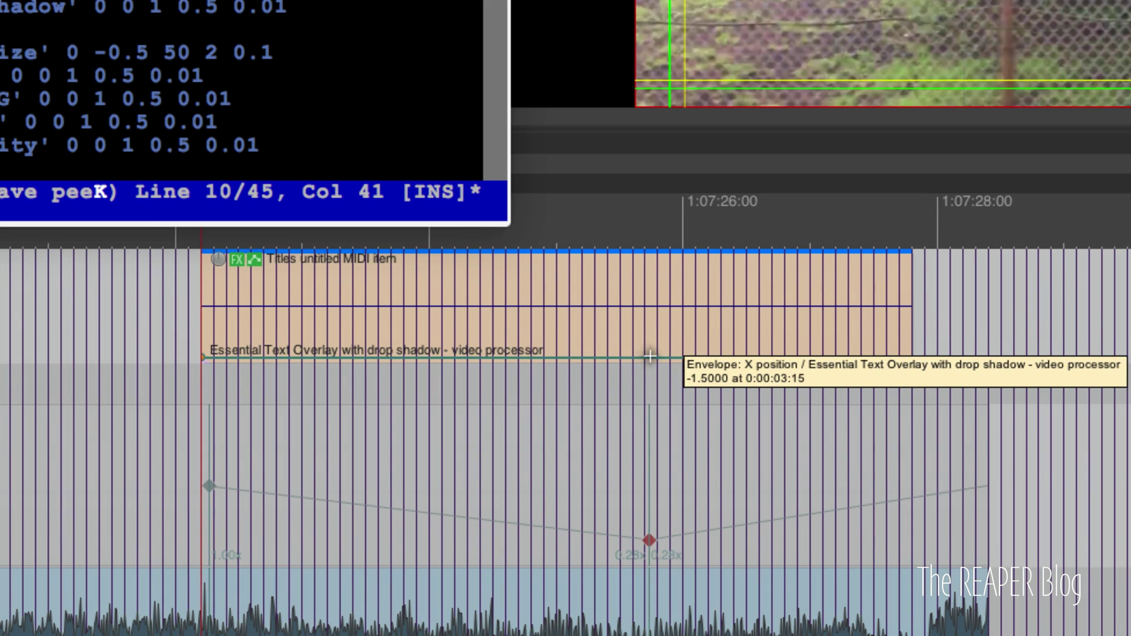
drag(647, 358, 656, 242)
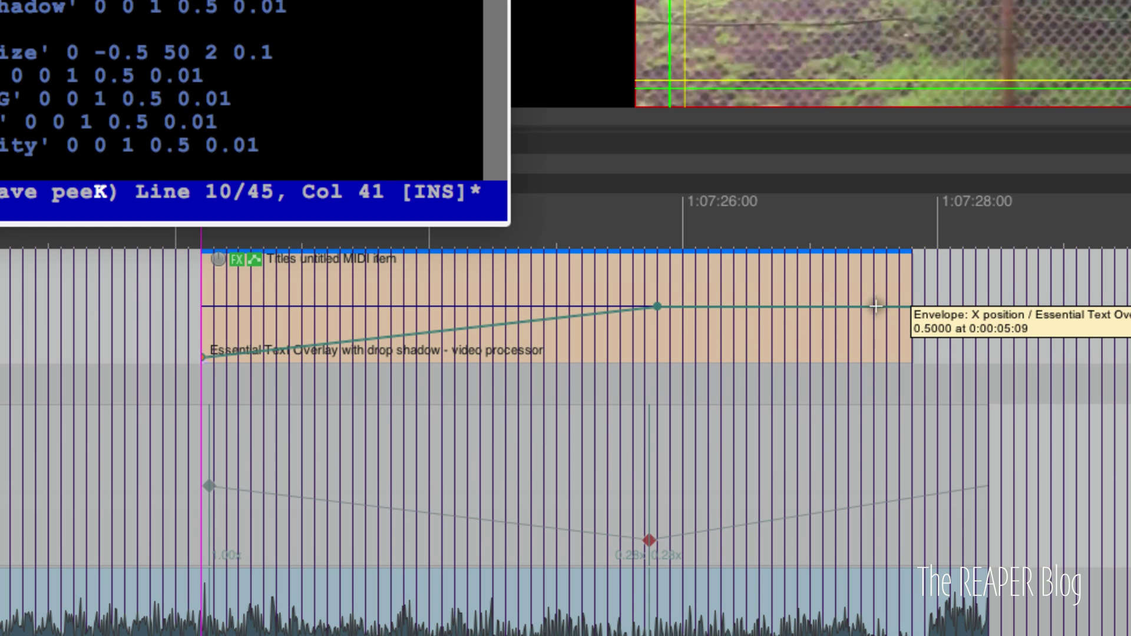
- Raise the envelope's end point to 2.3, then place the edit cursor at the title's start
drag(911, 307, 922, 170)
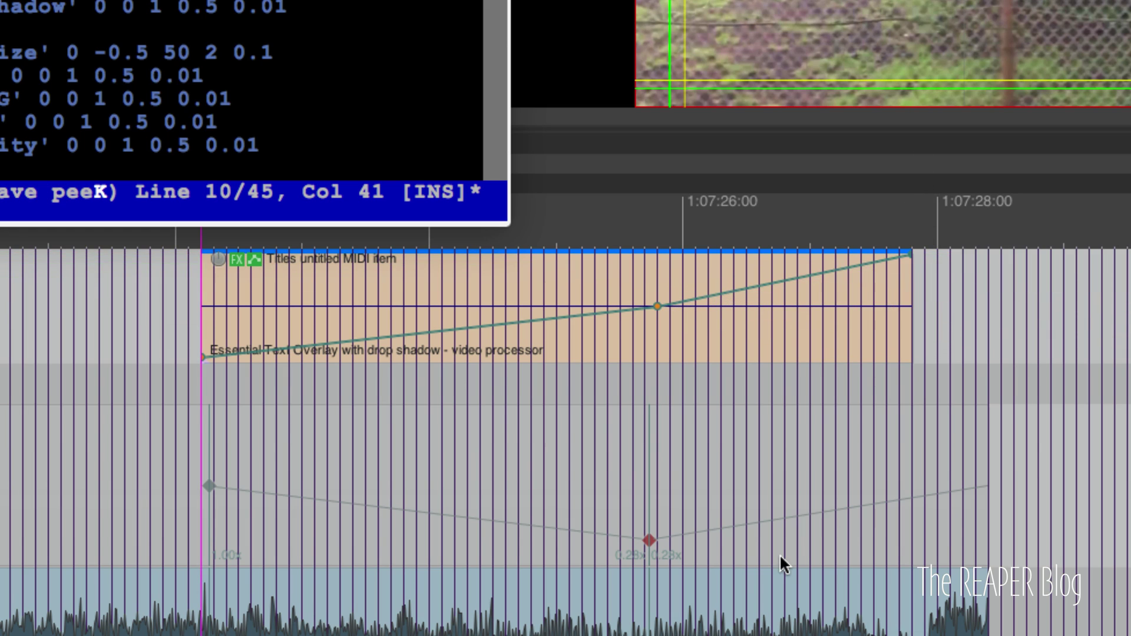
scroll(783, 321, left, 5)
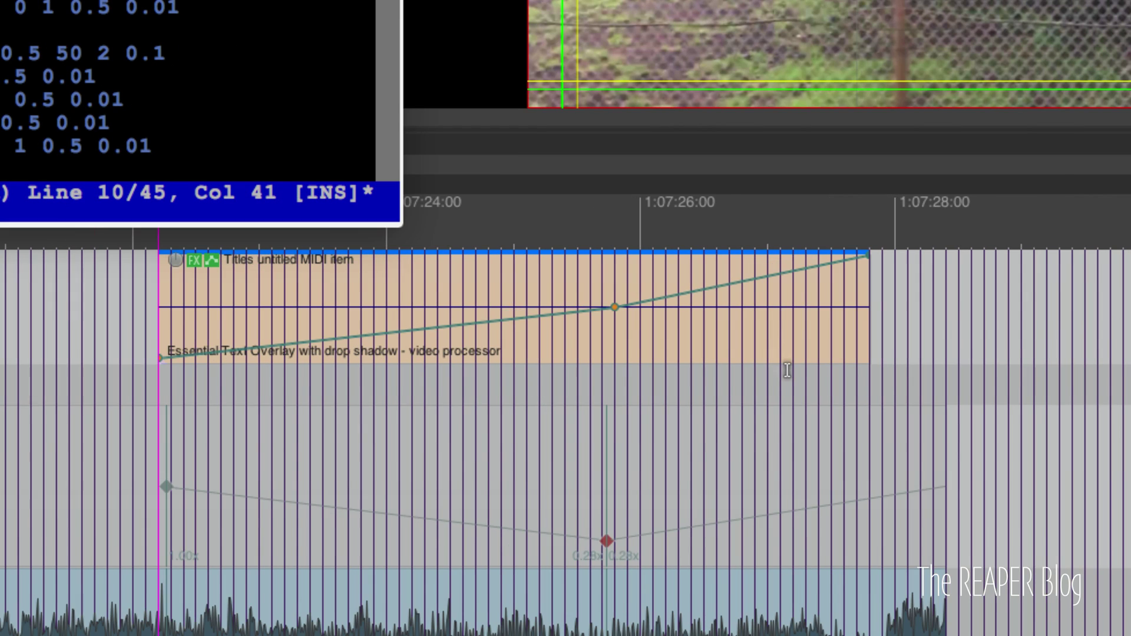
scroll(783, 366, down, 3)
scroll(382, 327, down, 5)
scroll(382, 327, up, 4)
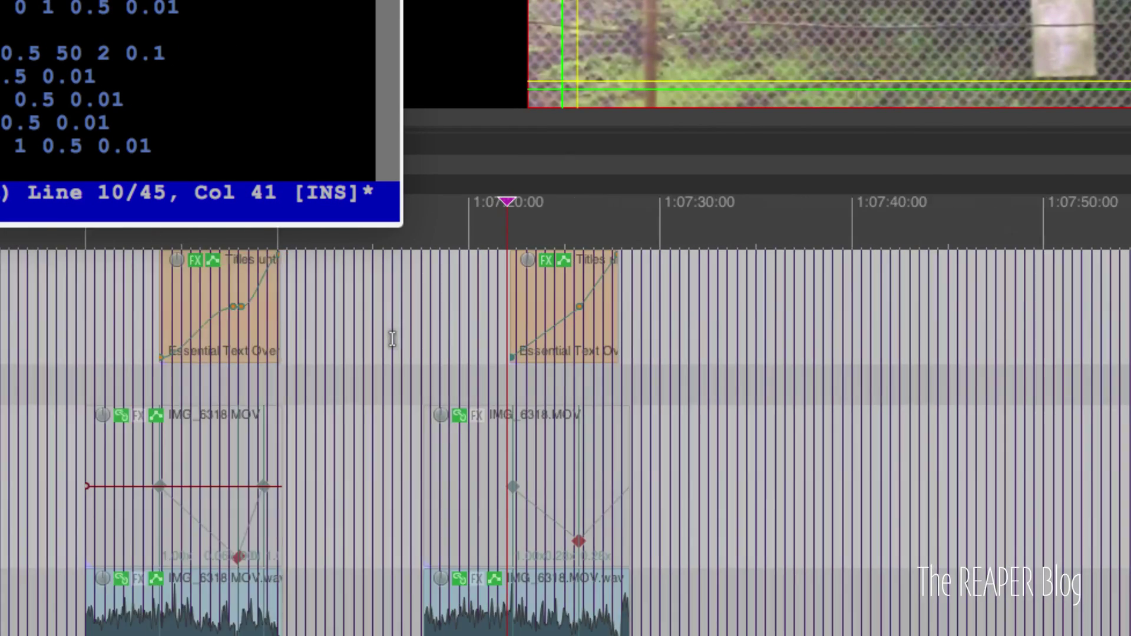
click(519, 237)
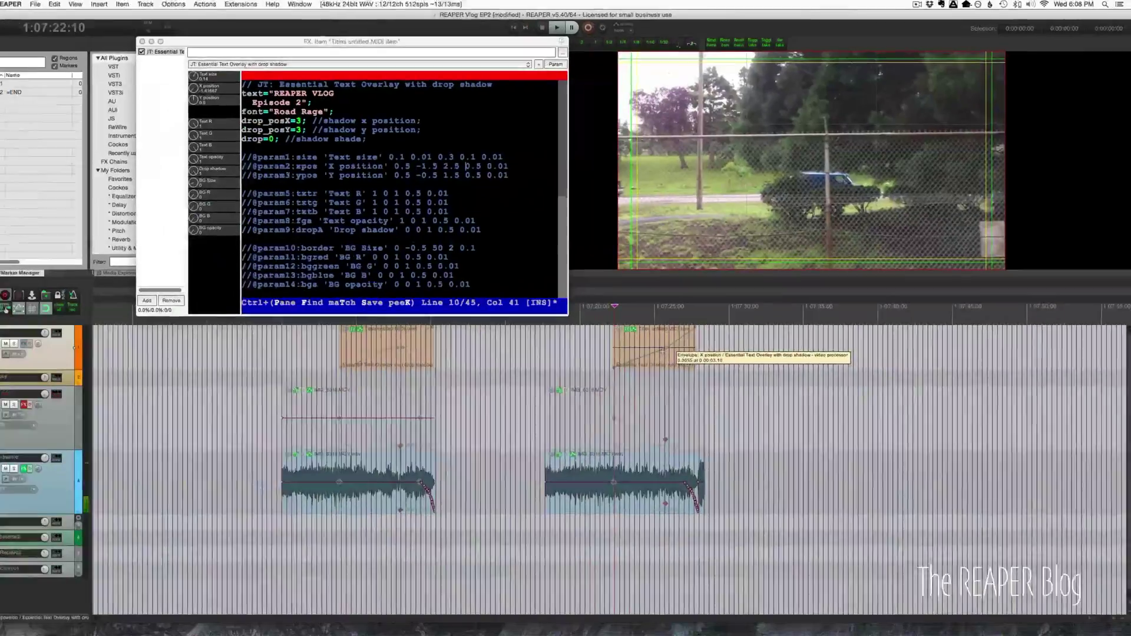
- Add a second X position point at about 0.51 so the title holds centred
scroll(619, 459, up, 5)
scroll(727, 385, up, 5)
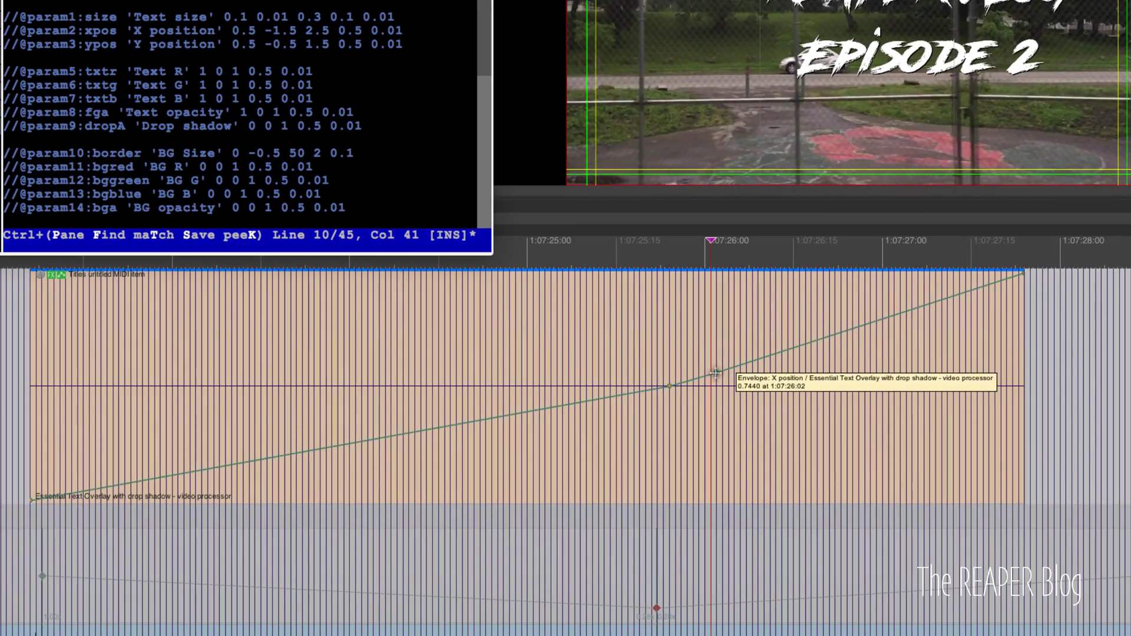
drag(716, 373, 651, 386)
scroll(160, 469, left, 5)
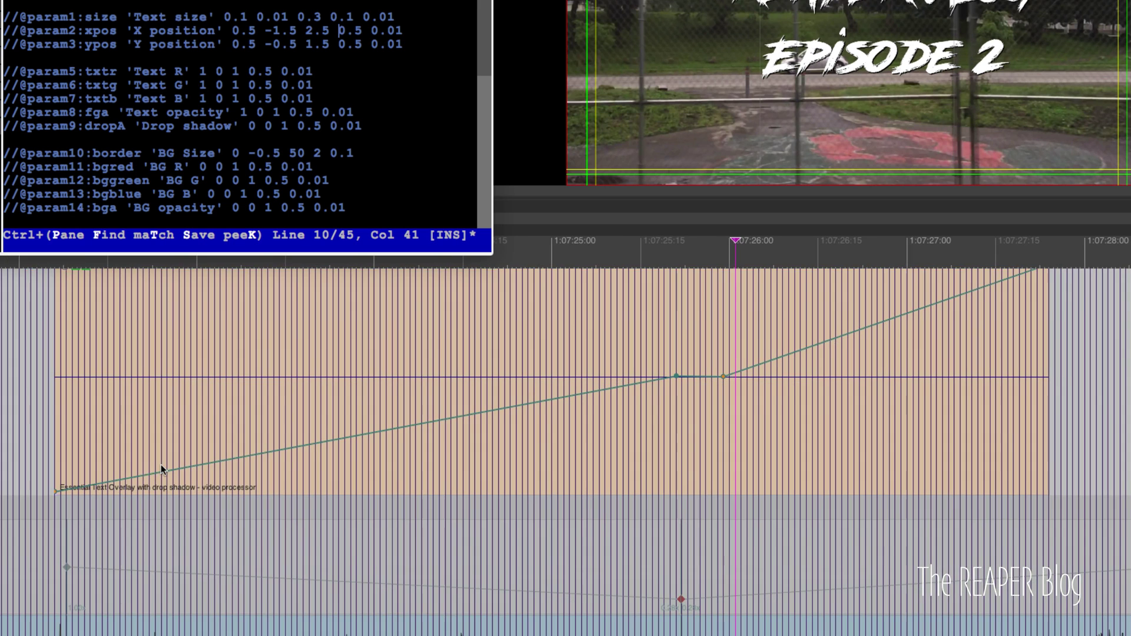
- Set the first envelope point's shape to Slow start/end
click(209, 491)
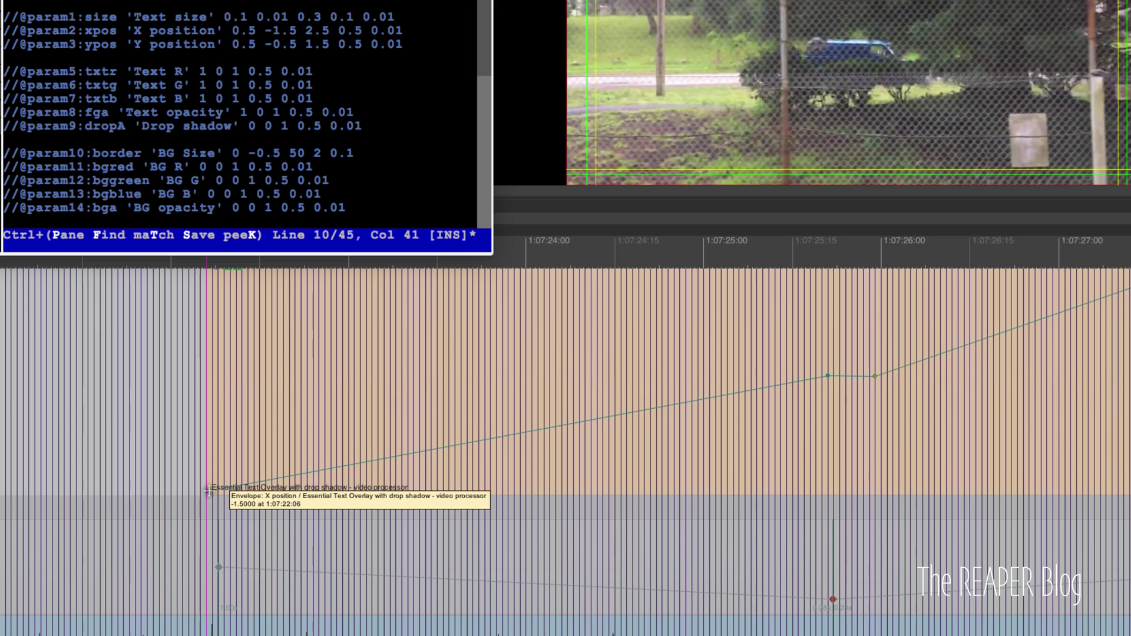
right_click(209, 494)
mouse_move(217, 492)
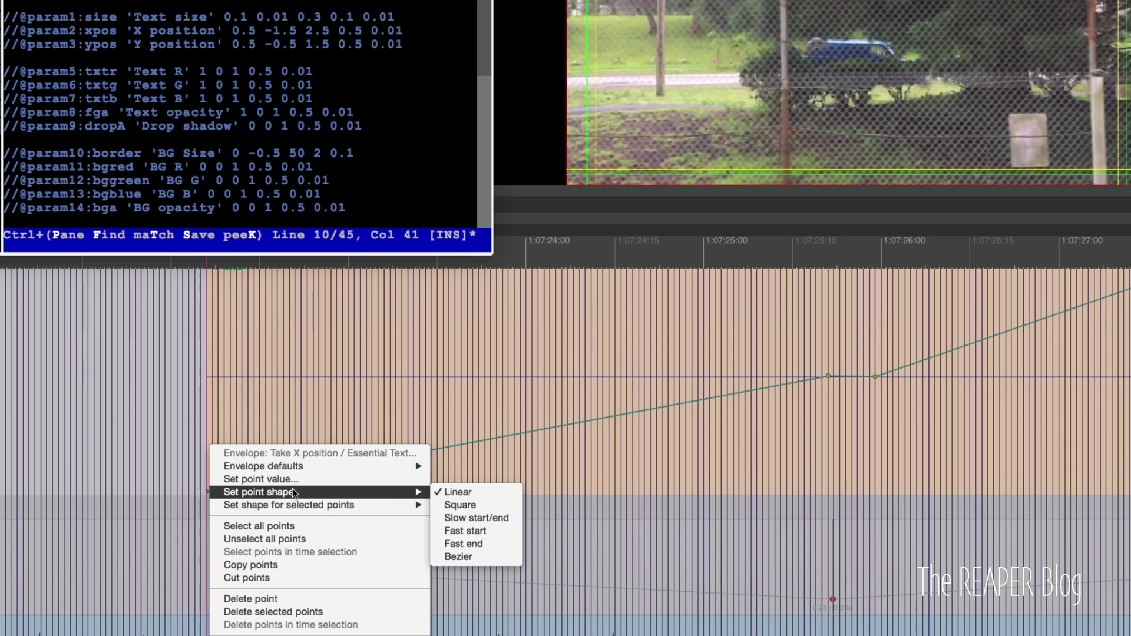
click(502, 522)
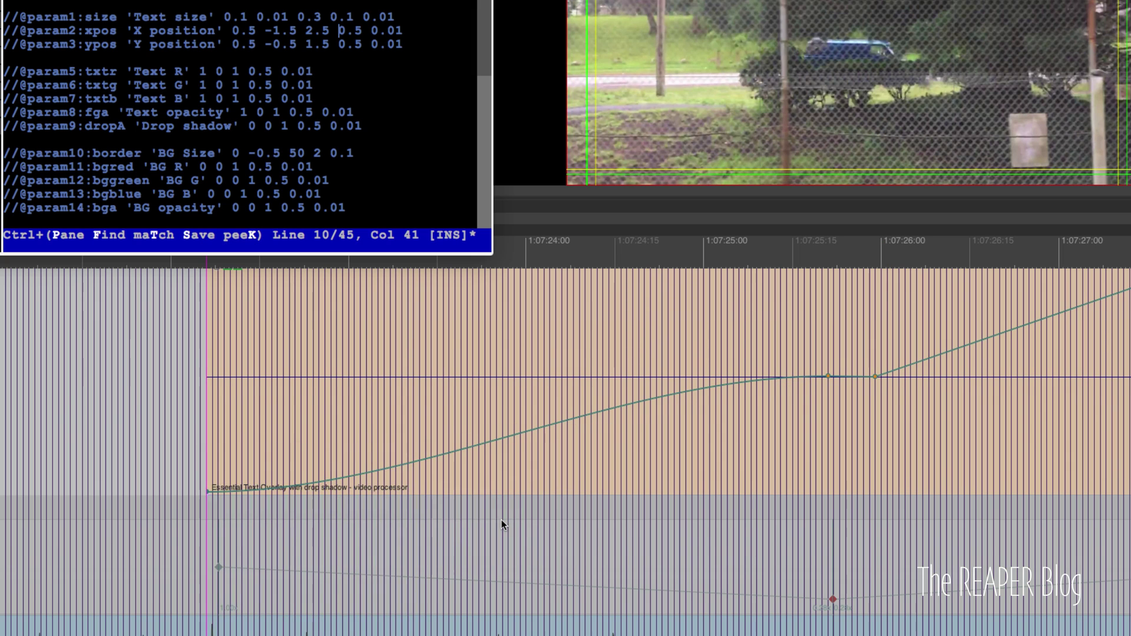
scroll(509, 516, right, 10)
scroll(509, 516, right, 2)
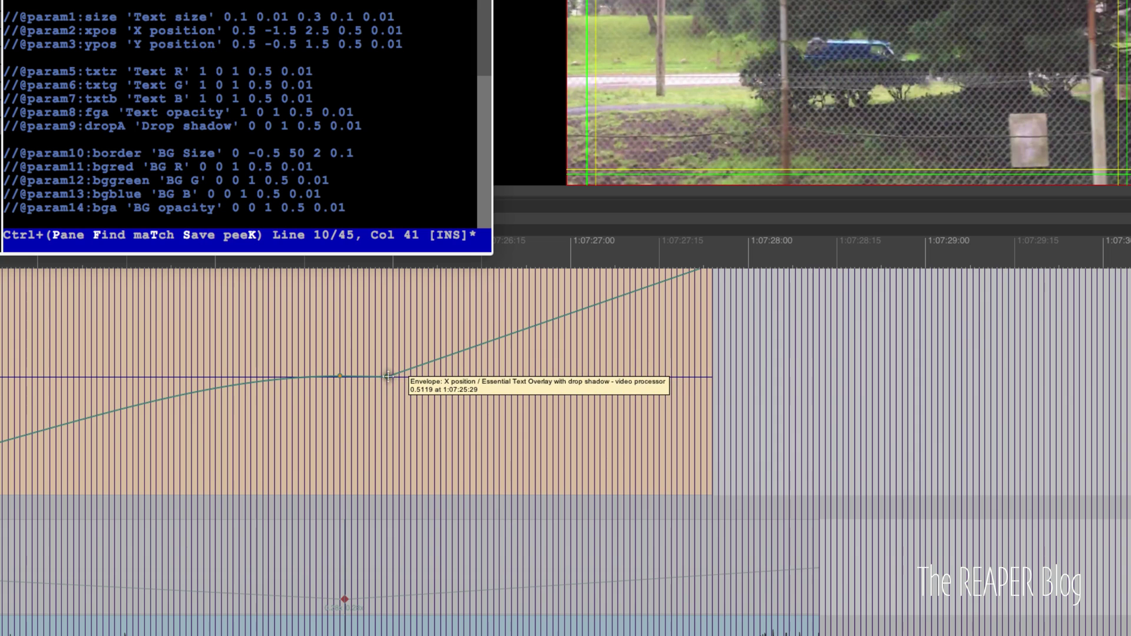
- Give the later envelope point's segment a Slow start/end shape as well
right_click(386, 376)
mouse_move(473, 438)
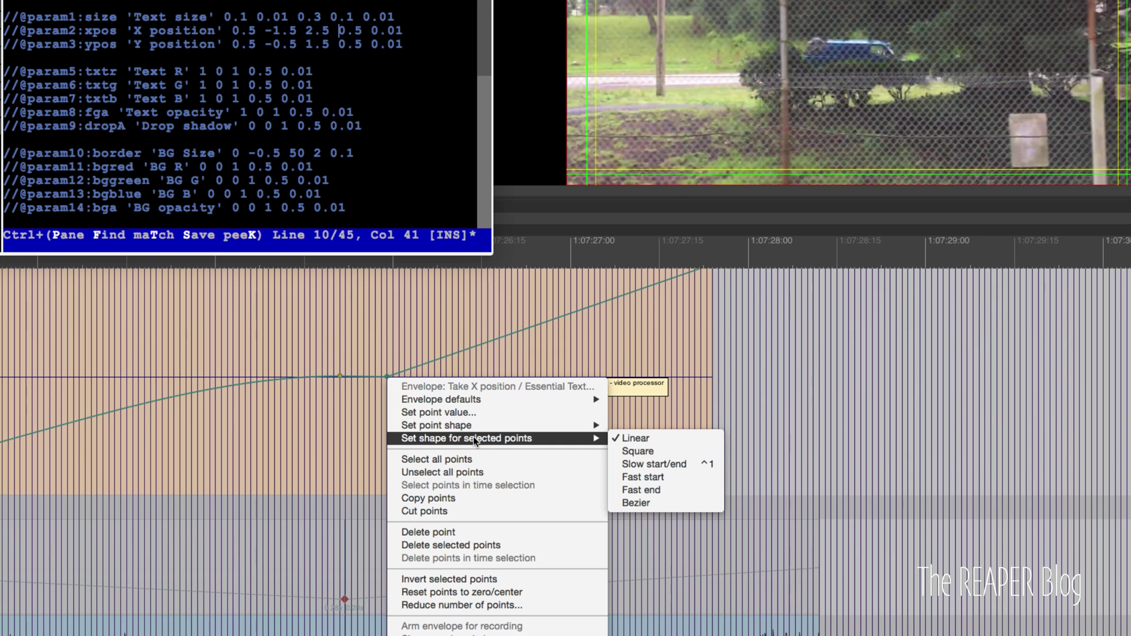
click(636, 465)
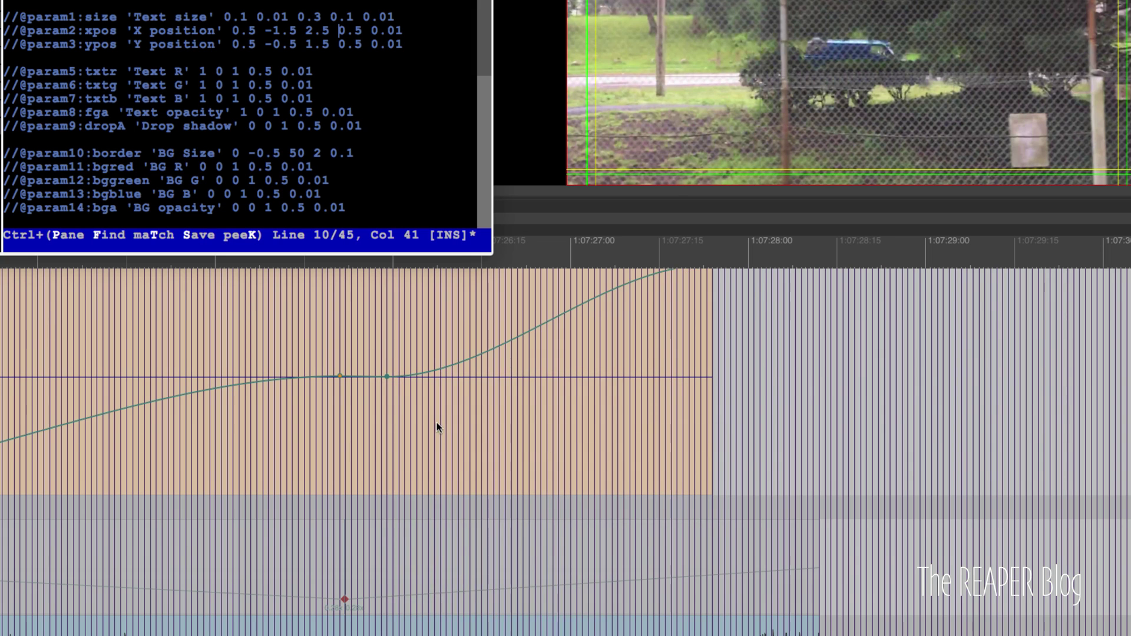
scroll(437, 423, down, 5)
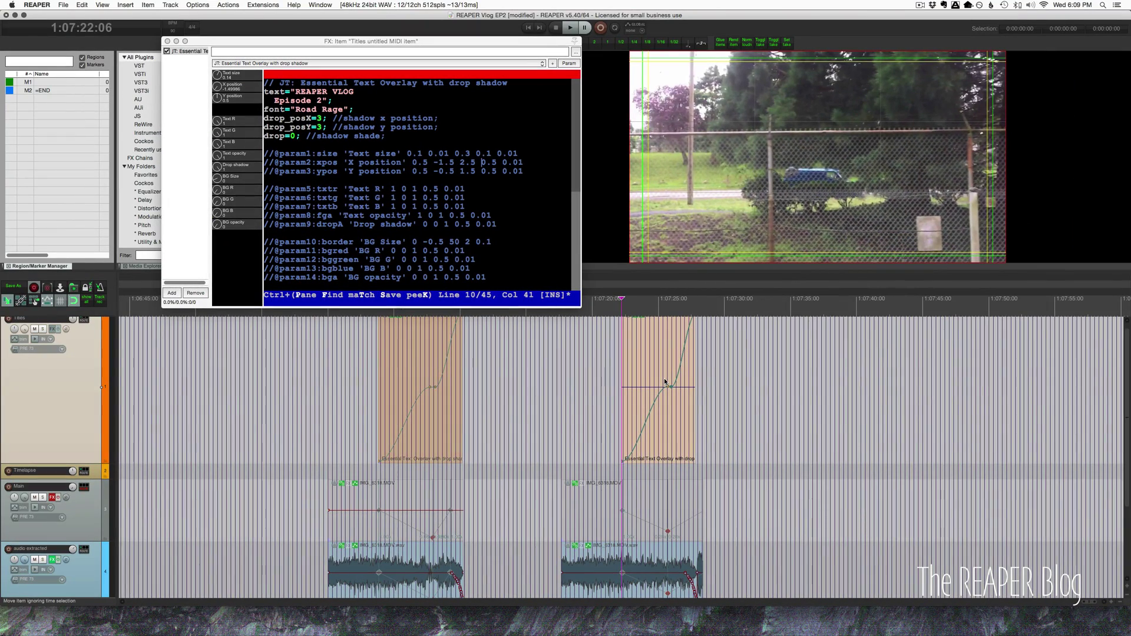
key(space)
scroll(665, 383, up, 3)
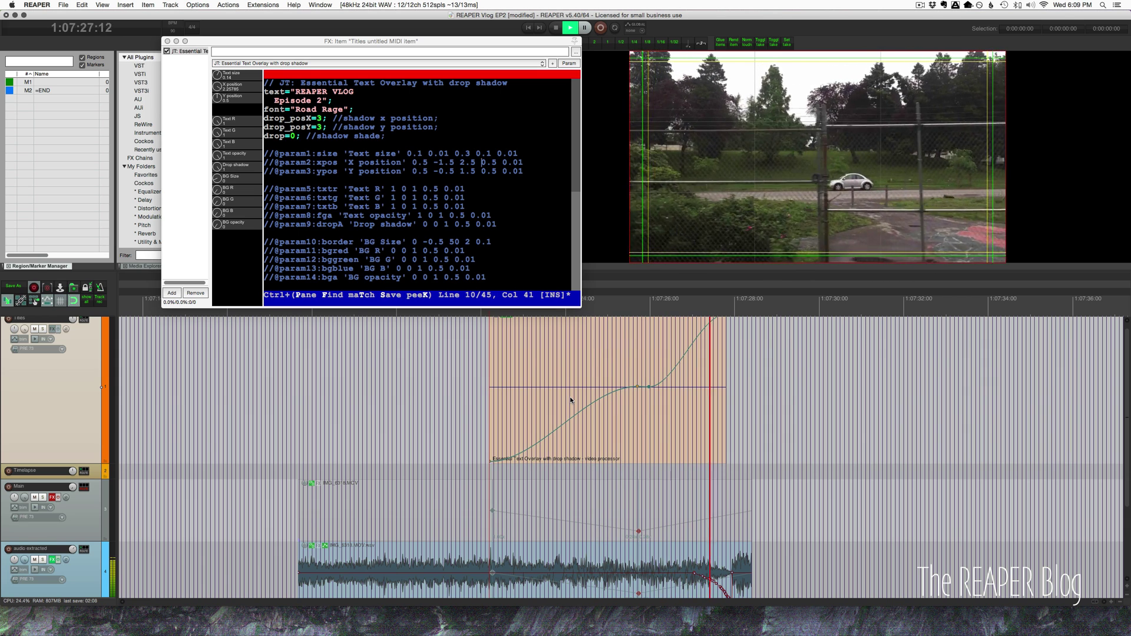
key(space)
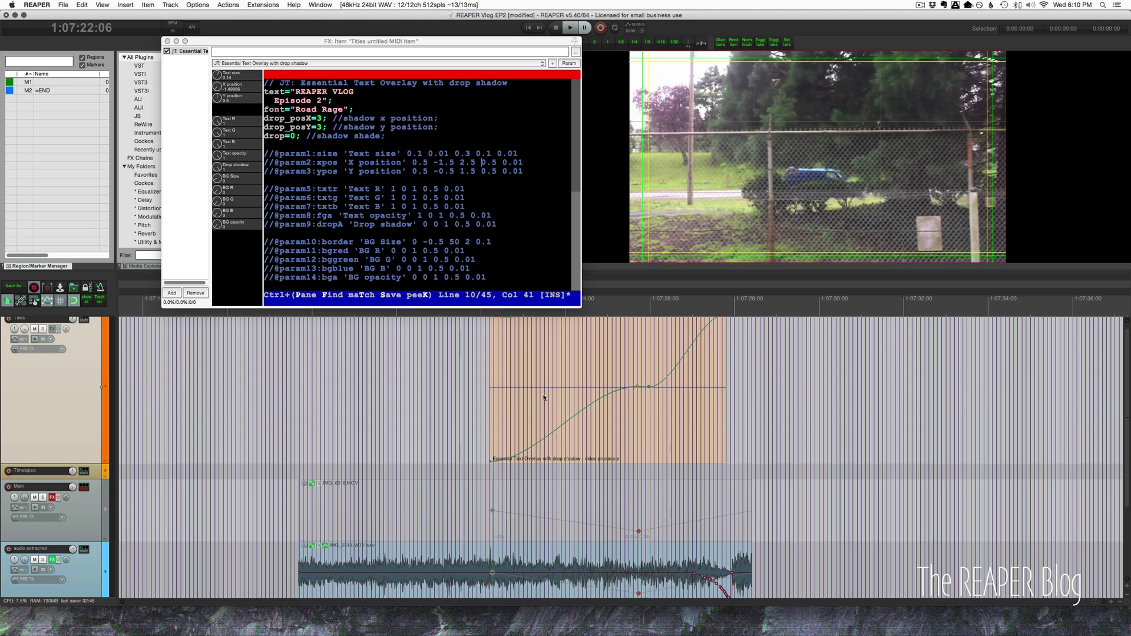
scroll(542, 395, right, 2)
scroll(542, 395, down, 1)
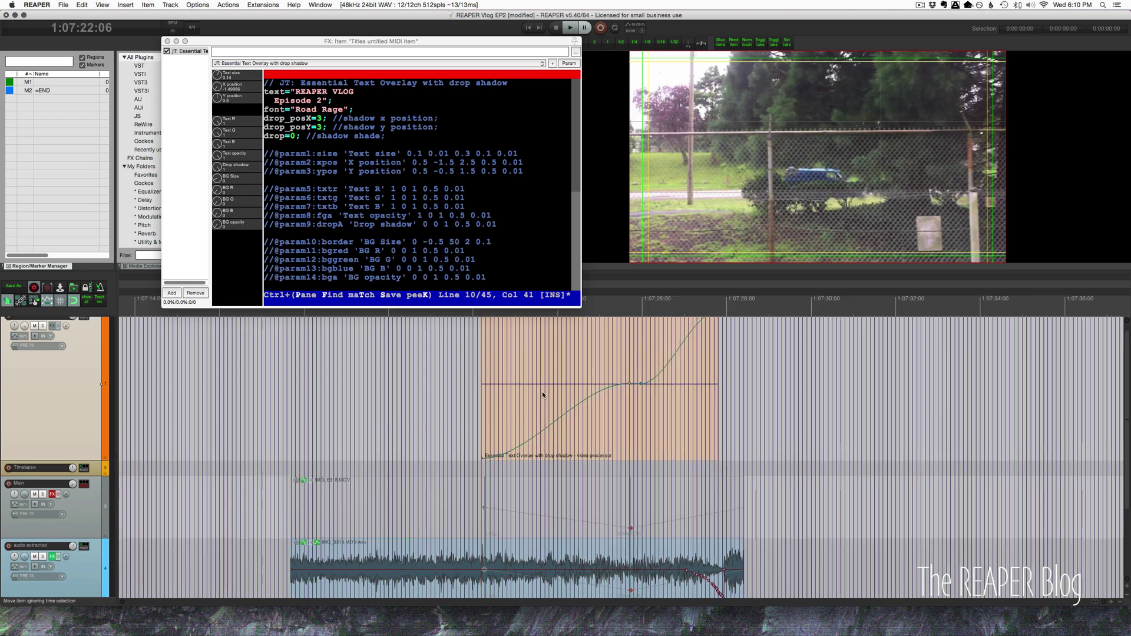